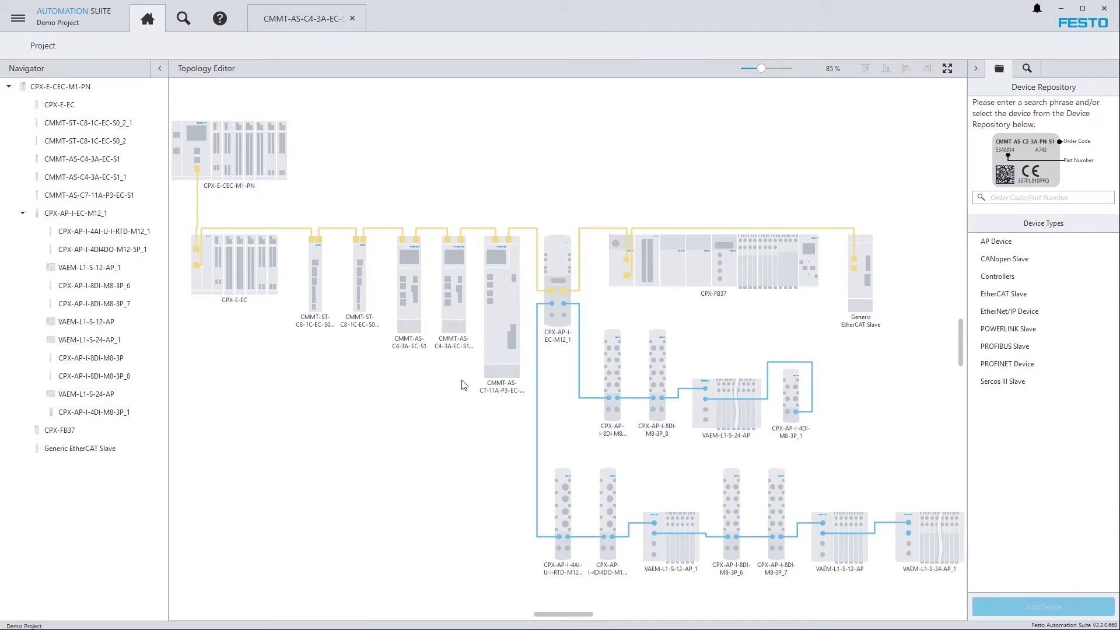
Select the CPX-AP-I-4AI-U-I-RTD-M12_1 module in the Demo Project topology to view its device details
click(562, 494)
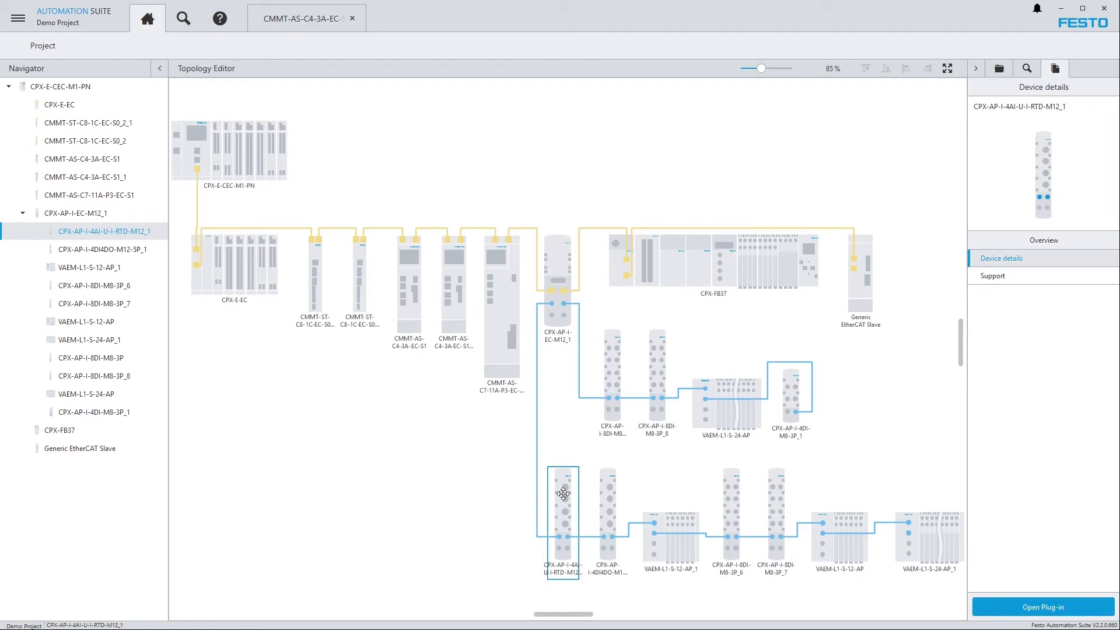
Search festo.com for cpx-ap-i-4ai and open the Analogue input module product page
key(alt+Tab)
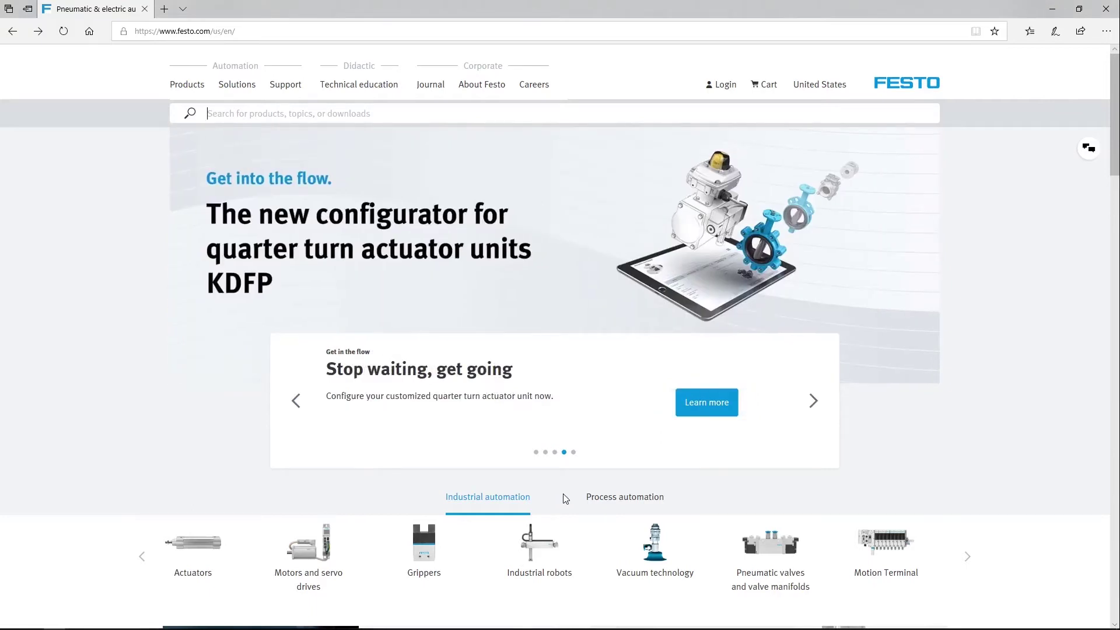
text(cpx-ap-i-)
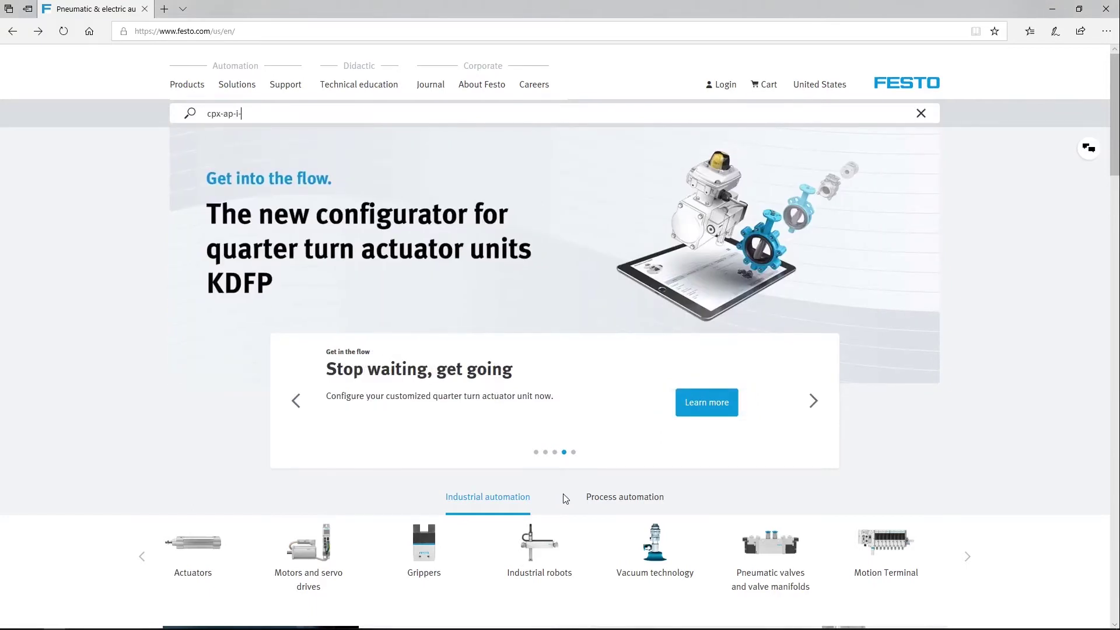
text(4ai)
key(Return)
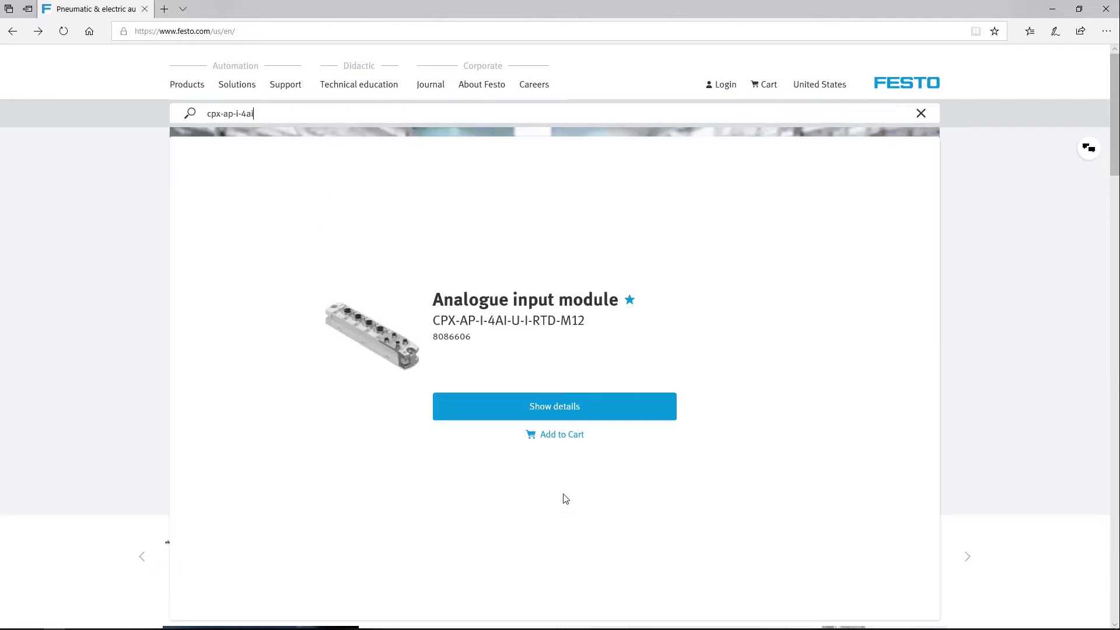
click(549, 412)
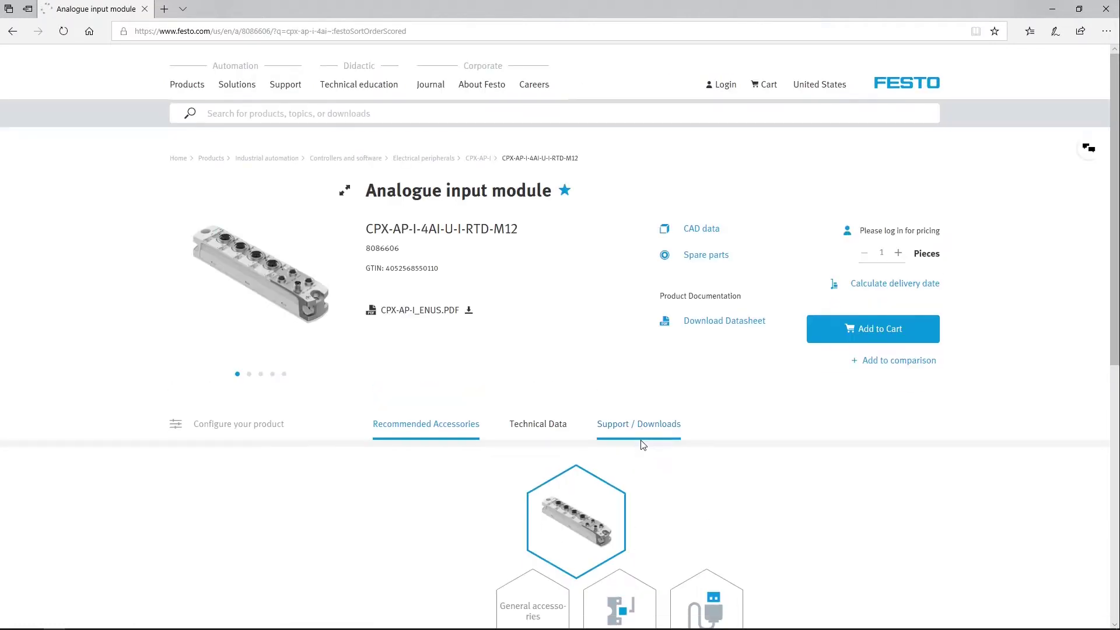
Show the module's technical documentation and expand versions of the CPX-AP-I-4AI-U-I-RTD-EN instructions
click(640, 435)
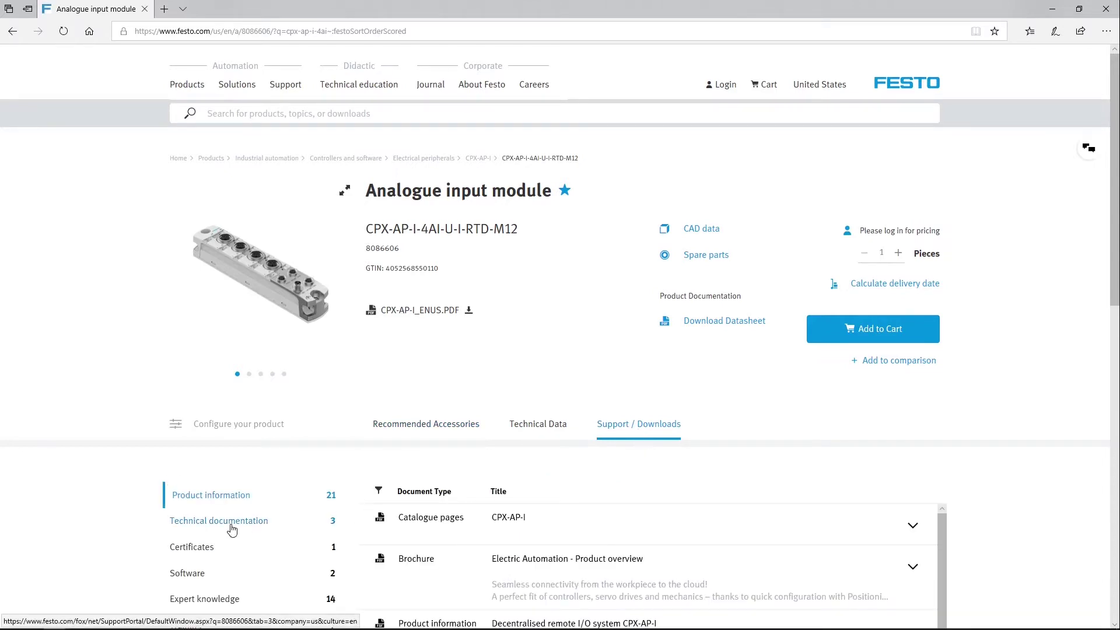
click(231, 522)
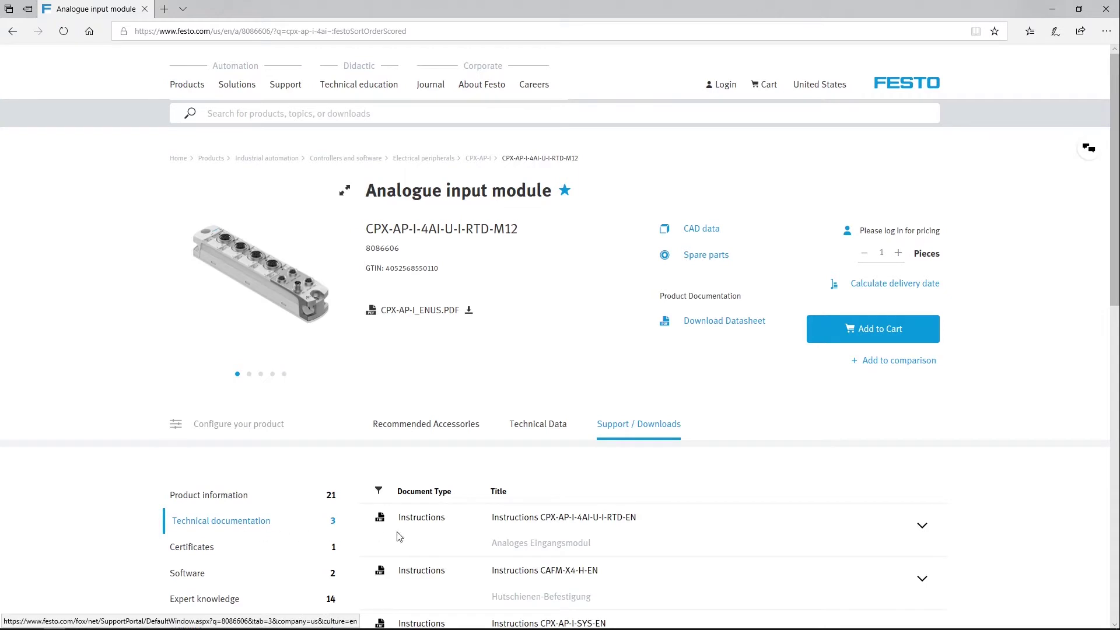
scroll(613, 529, down, 3)
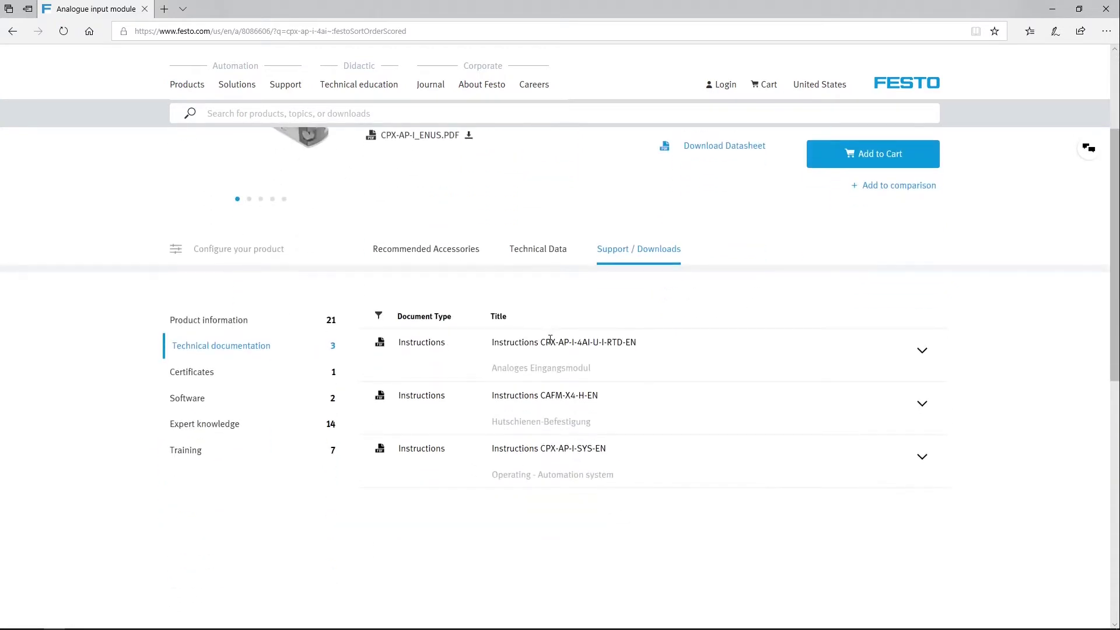
click(922, 354)
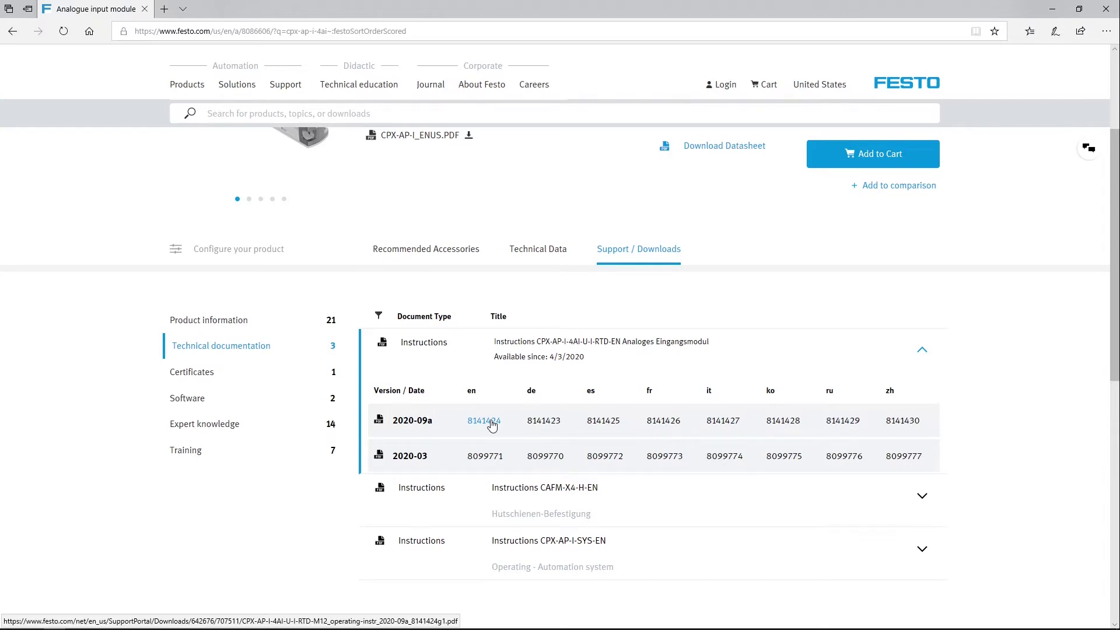
key(alt+Tab)
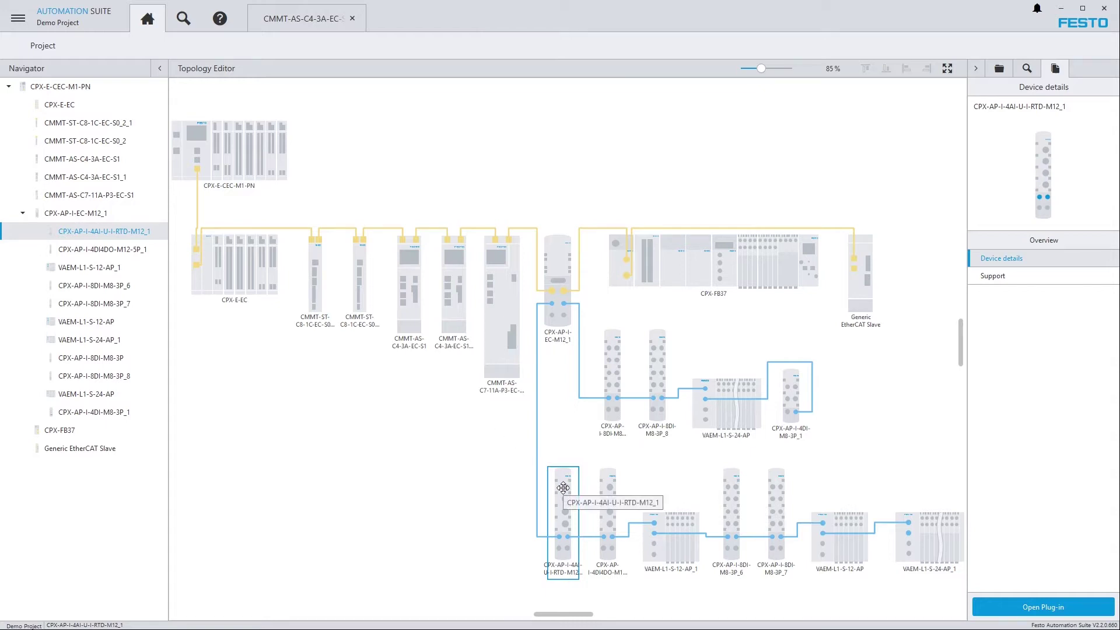
Download and open the CPX-AP-I-4AI-U-I-RTD-EN manual from the module's Support > Manuals list
click(1003, 280)
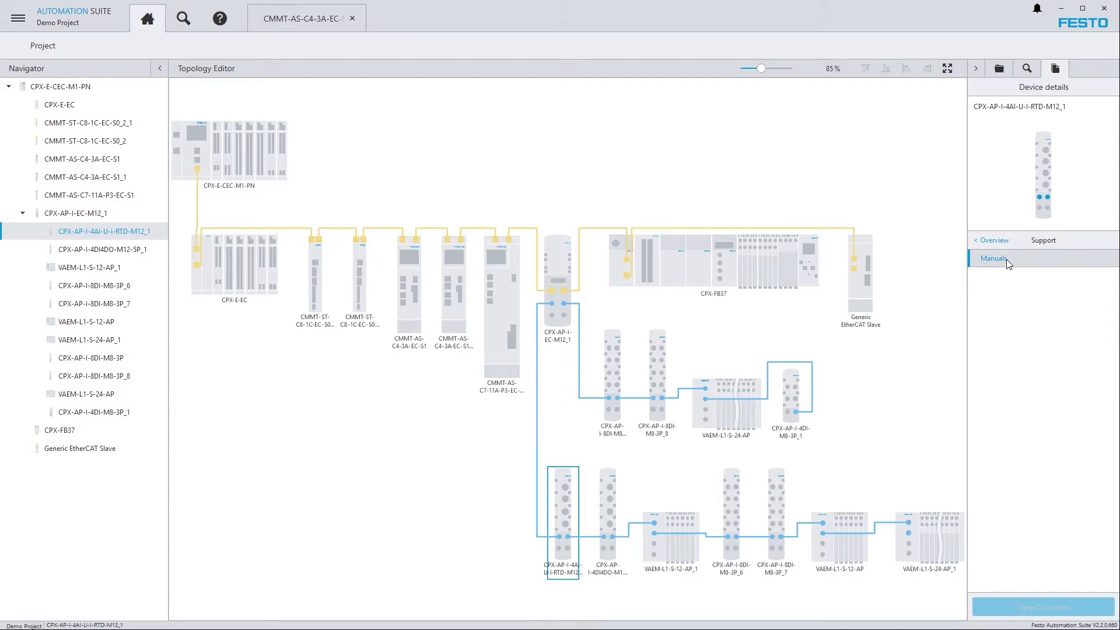
click(1008, 264)
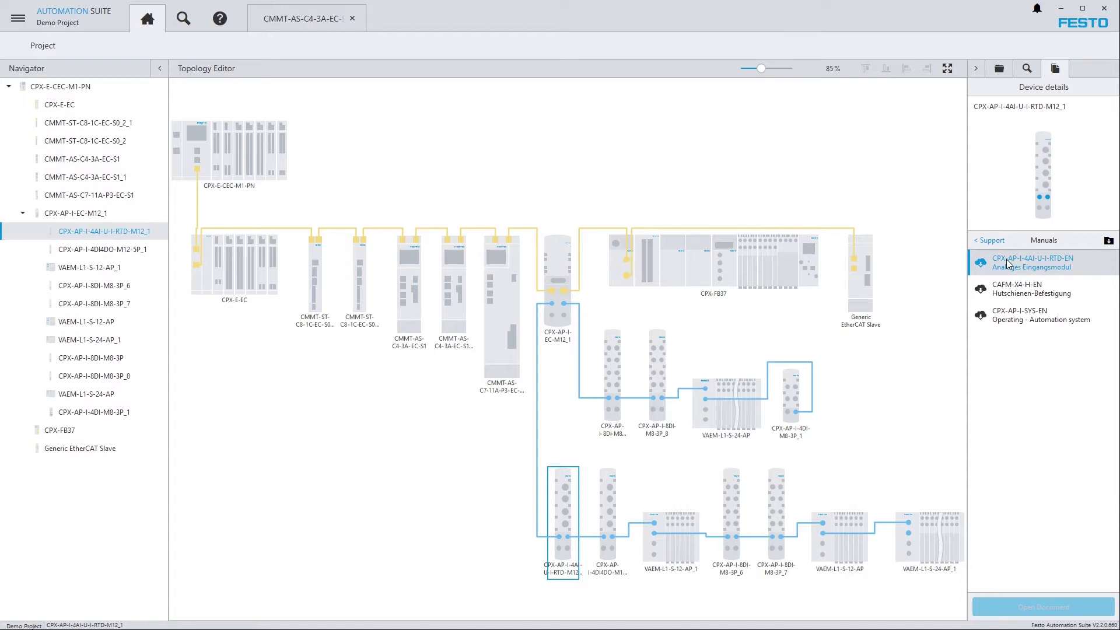
click(1039, 265)
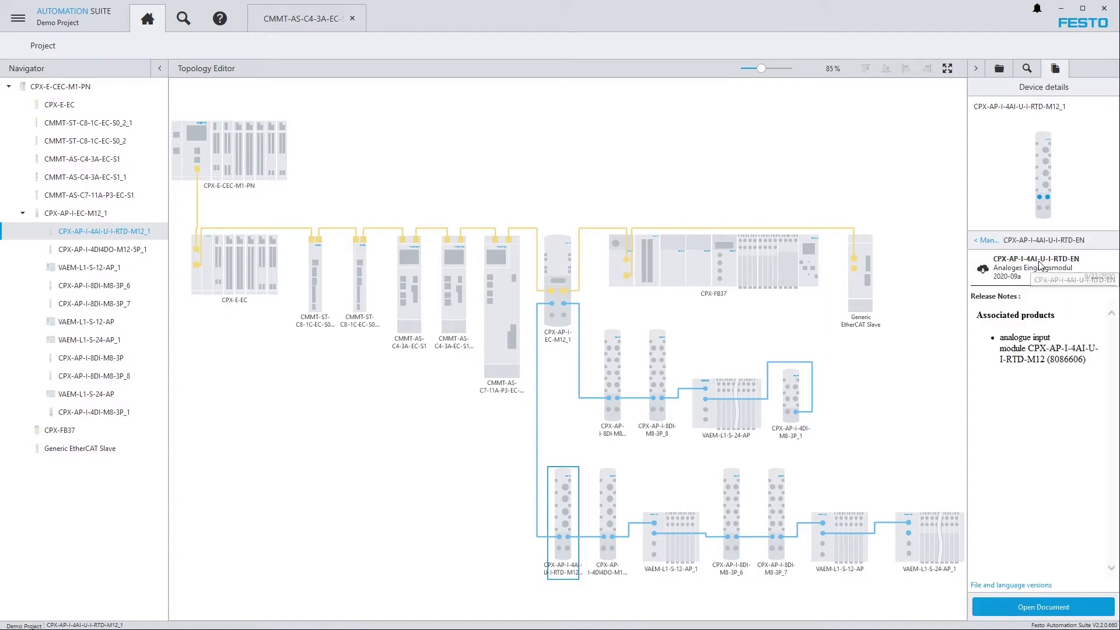
click(1031, 610)
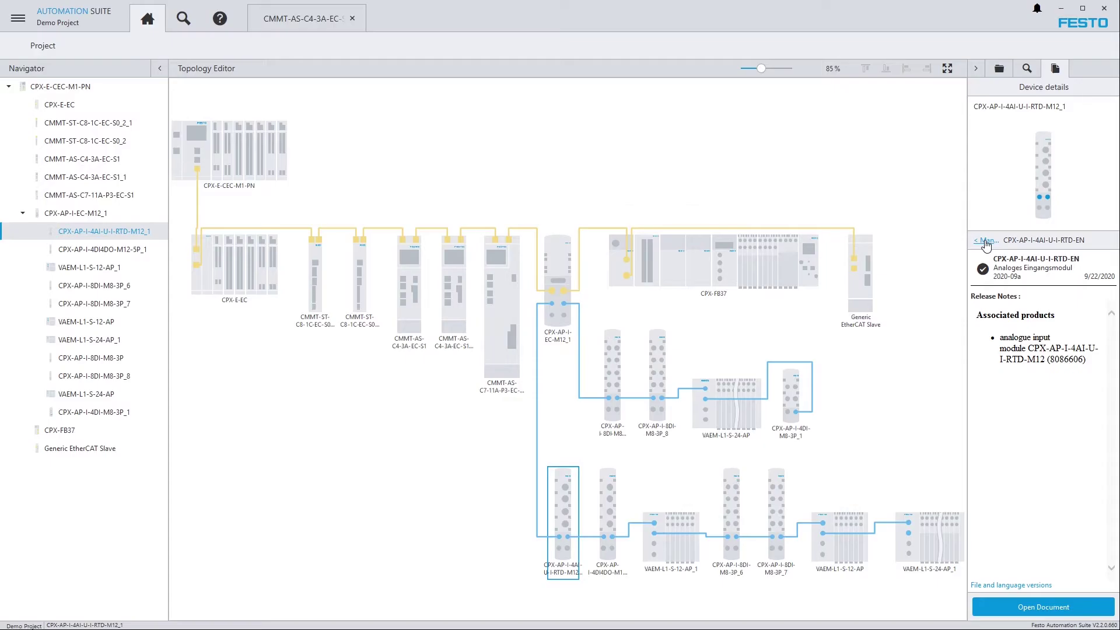
click(986, 241)
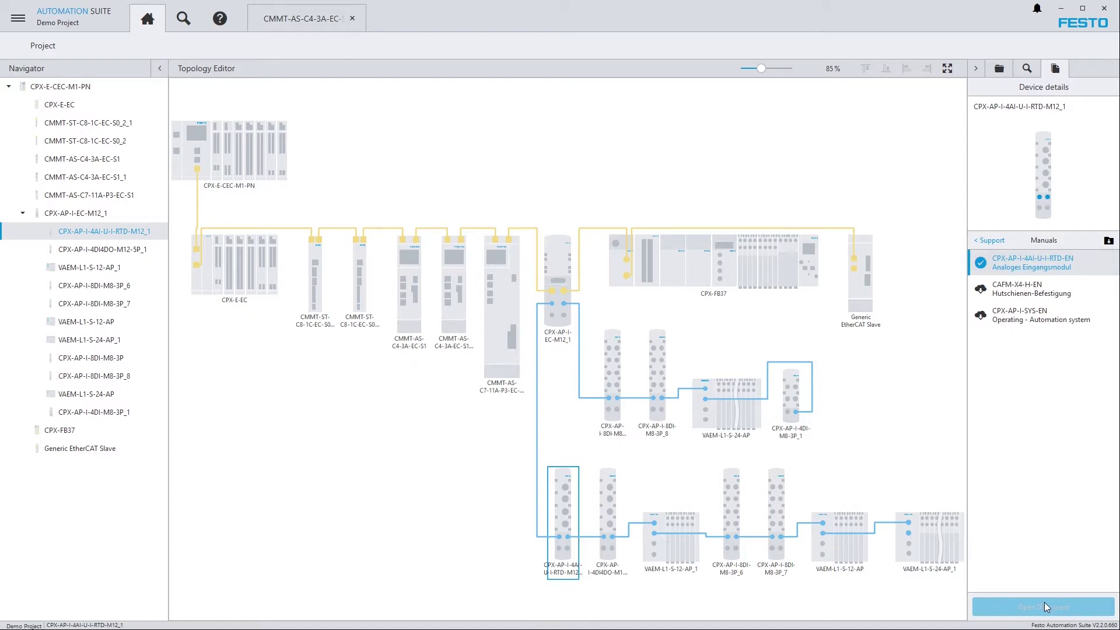
Disable the Internet network adapter through Windows network settings, then return to the topology editor
key(super)
right_click(1009, 622)
click(1027, 609)
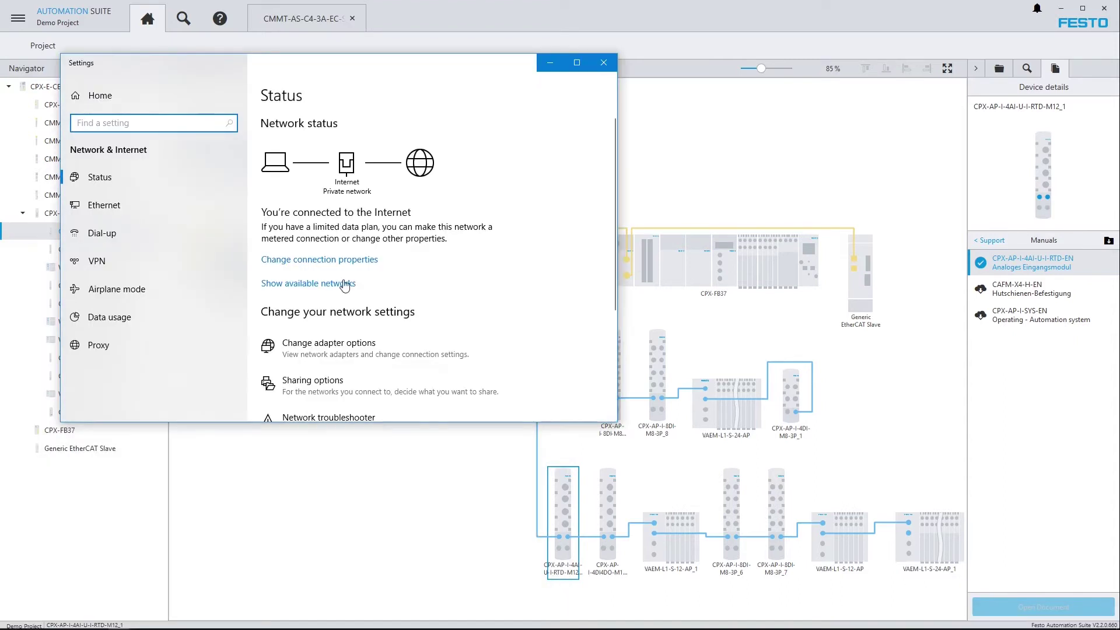
click(313, 350)
click(327, 211)
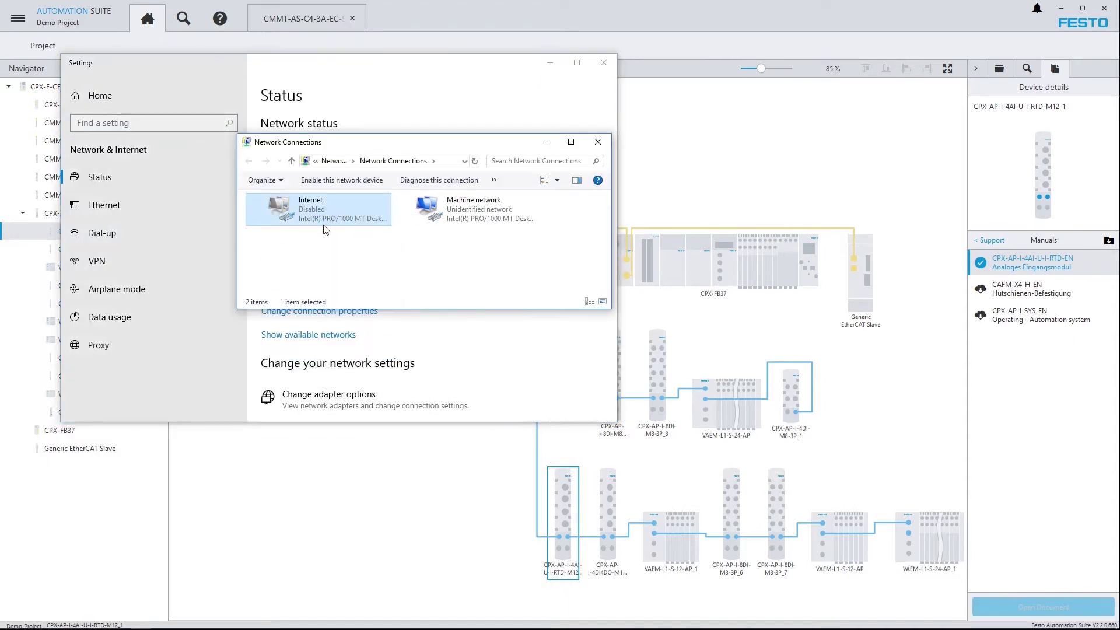
click(742, 182)
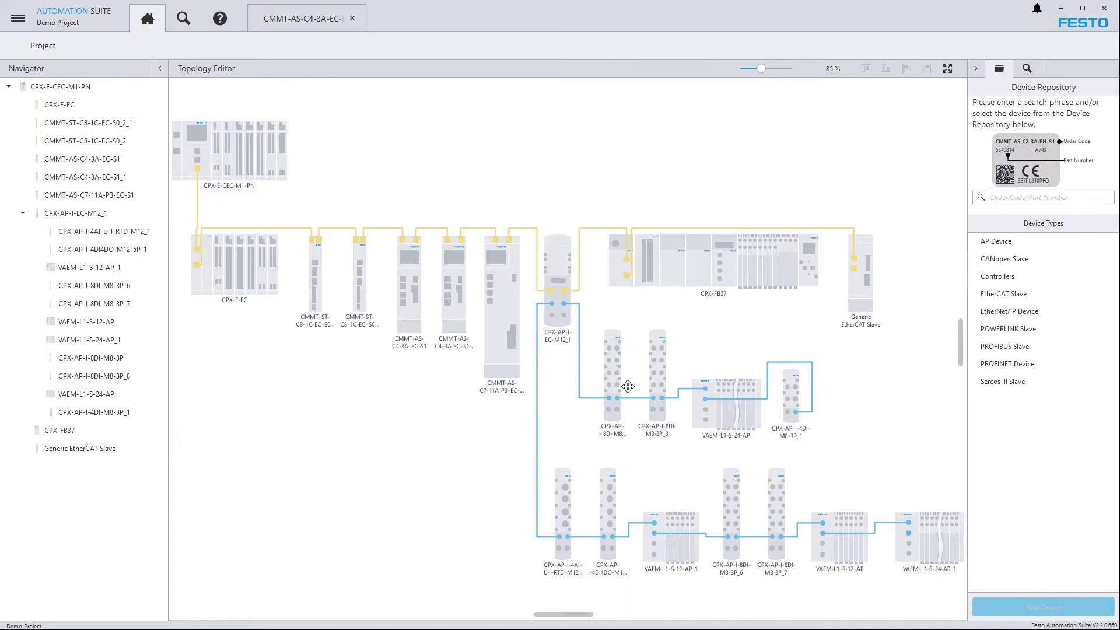
Reselect the module and open its downloaded CPX-AP-I-4AI-U-I-RTD-M12 manual as a PDF offline
click(565, 501)
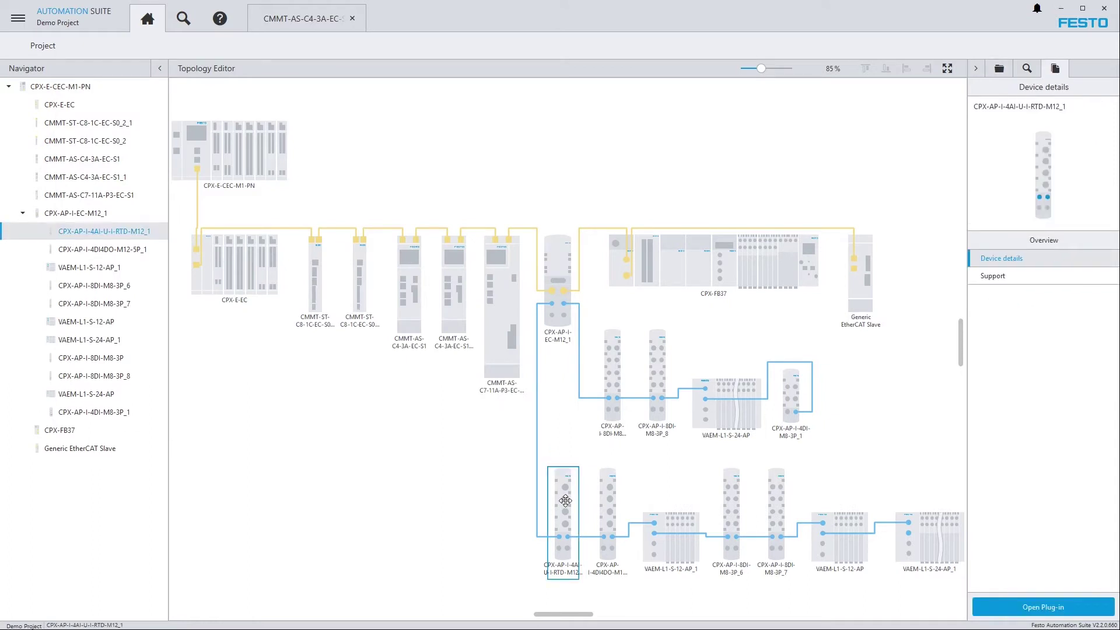
click(986, 280)
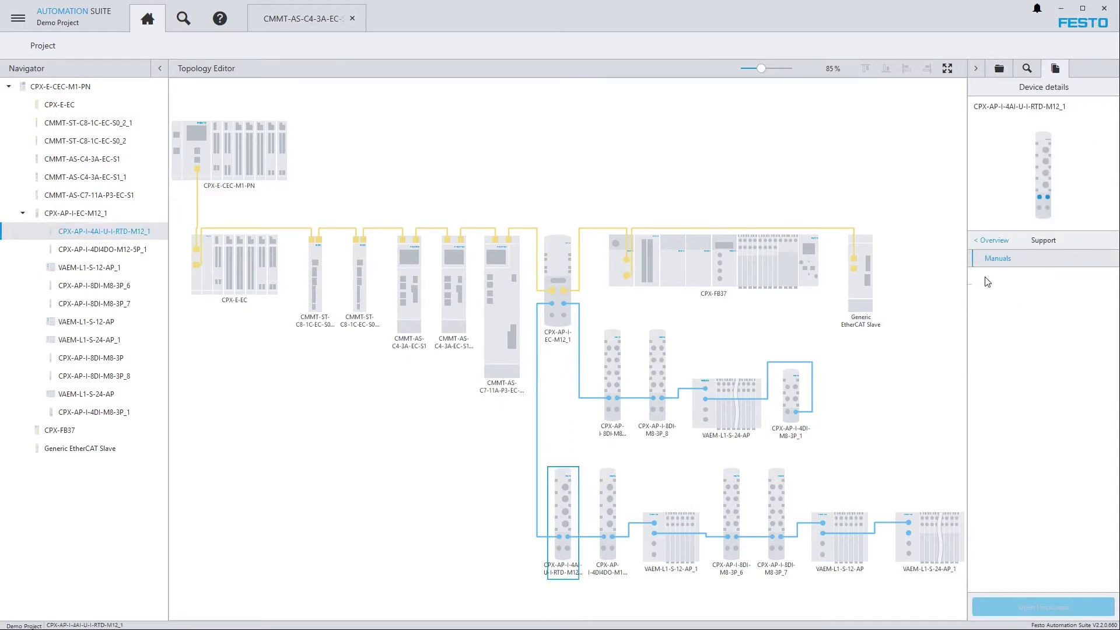
click(988, 260)
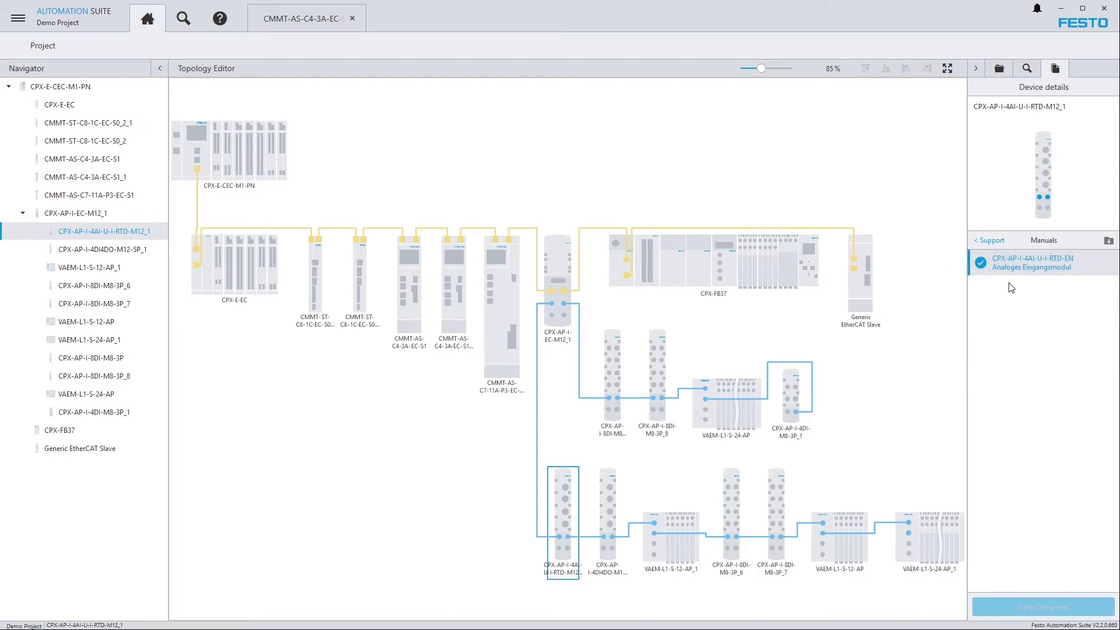
click(1009, 270)
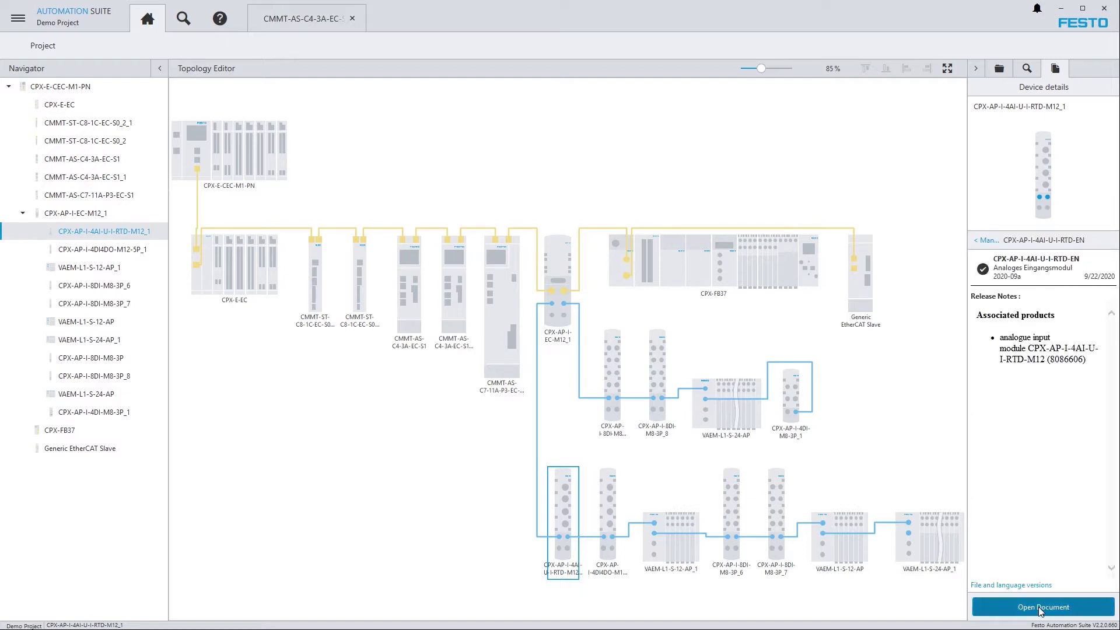
click(1040, 609)
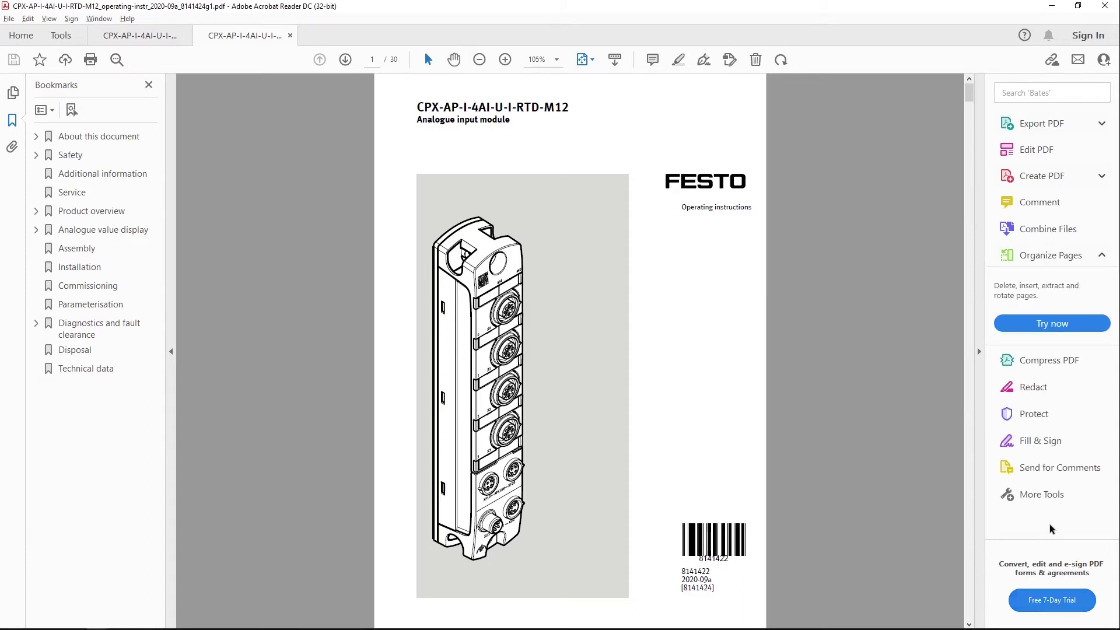
Quit Adobe Acrobat Reader, closing all open PDF tabs
click(1105, 11)
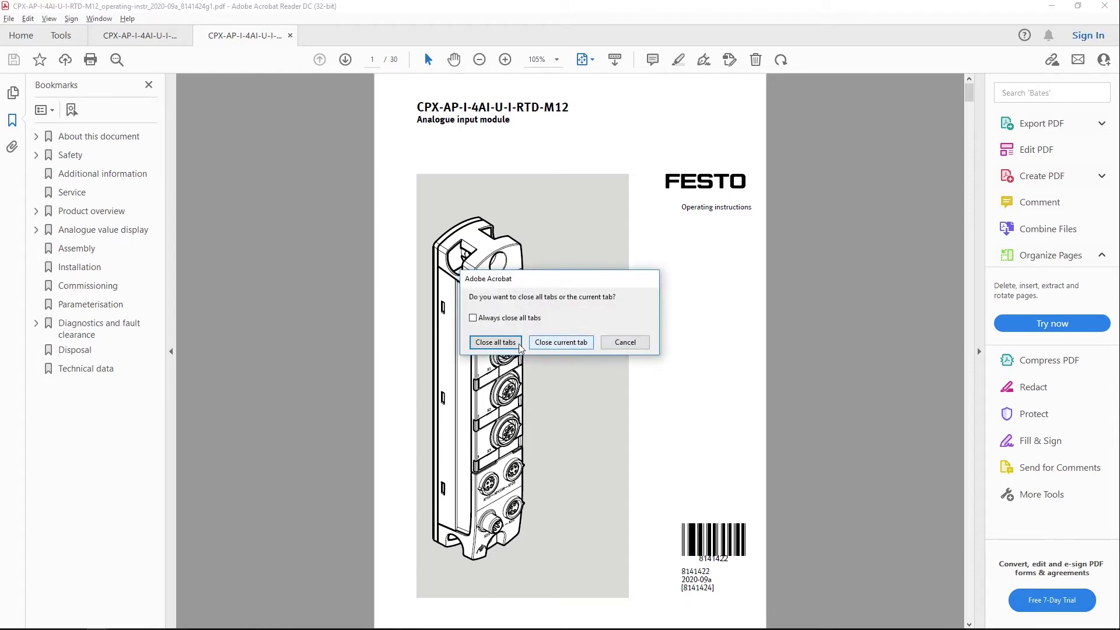
click(519, 345)
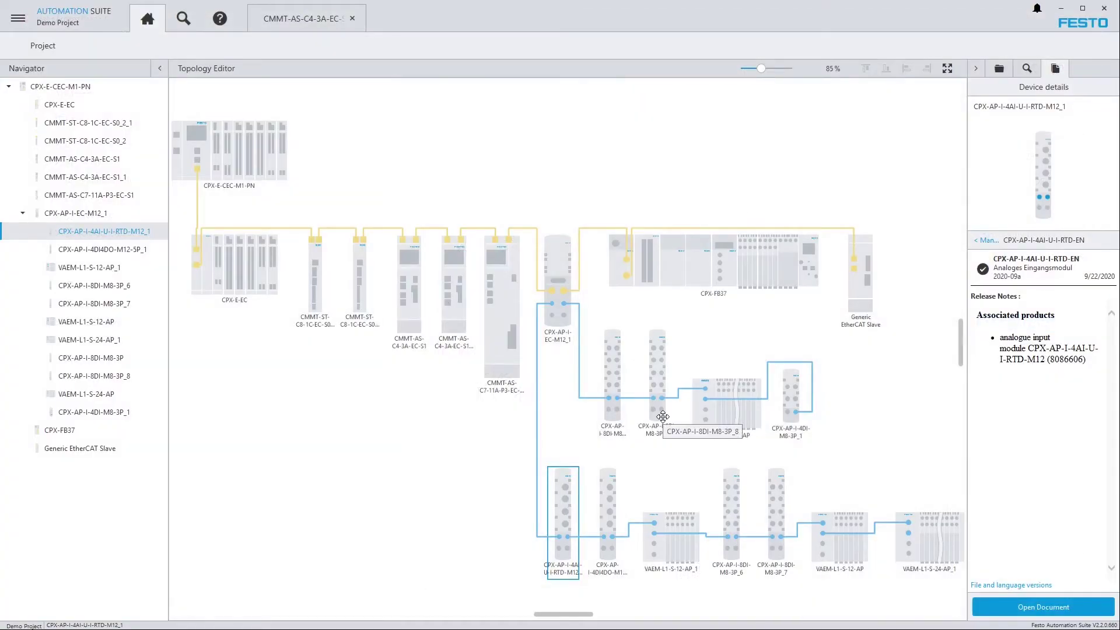
Re-enable the Internet adapter and reselect the CPX-AP-I-4AI-U-I-RTD-M12_1 module in the topology
key(alt+Tab)
key(alt+Tab)
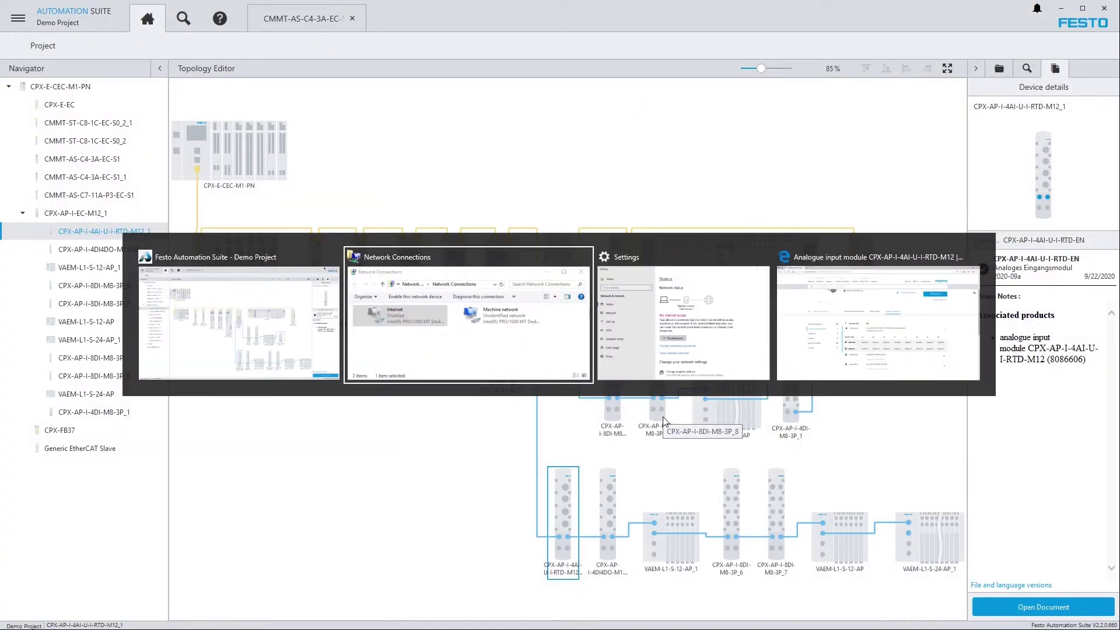
right_click(342, 206)
click(352, 215)
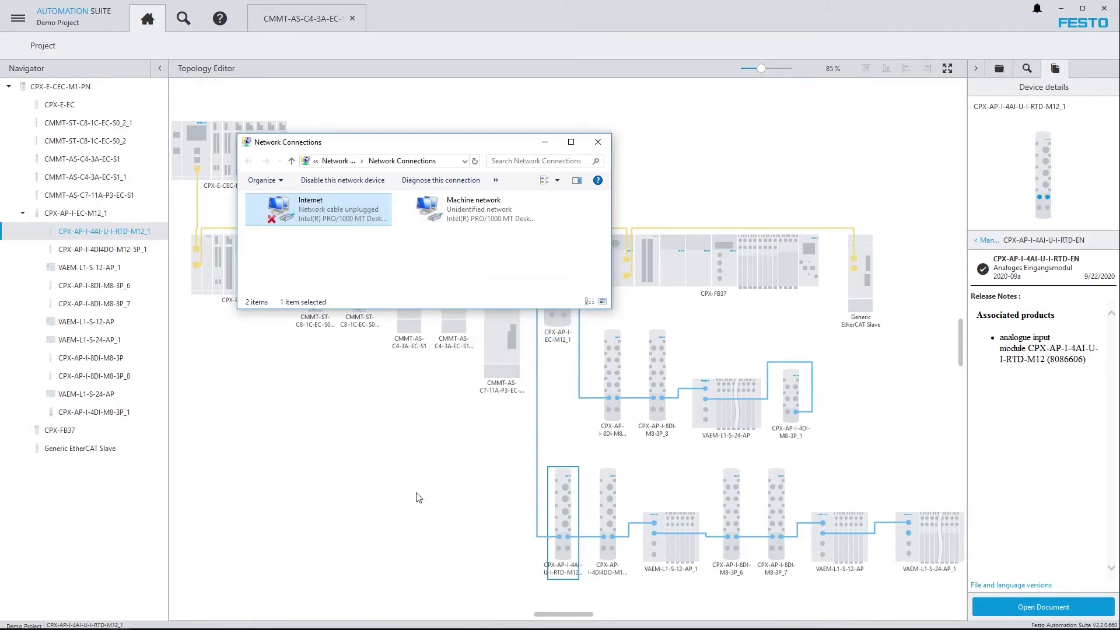
click(489, 475)
click(565, 511)
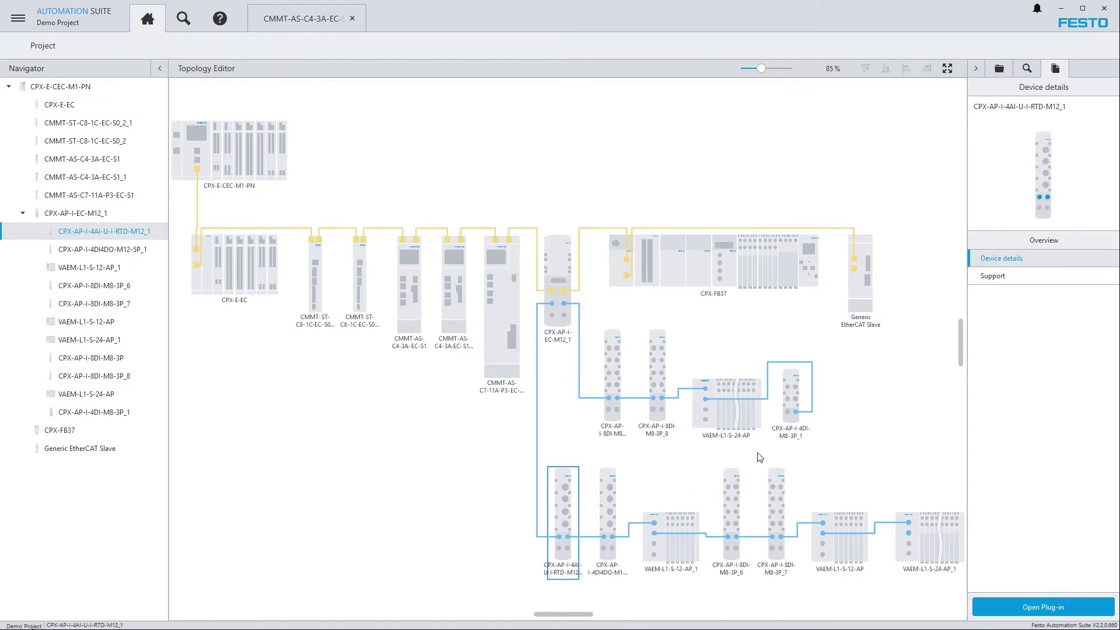
Download all three module manuals, including CAFM-X4-H-EN and CPX-AP-I-SYS-EN, from Support > Manuals
click(999, 277)
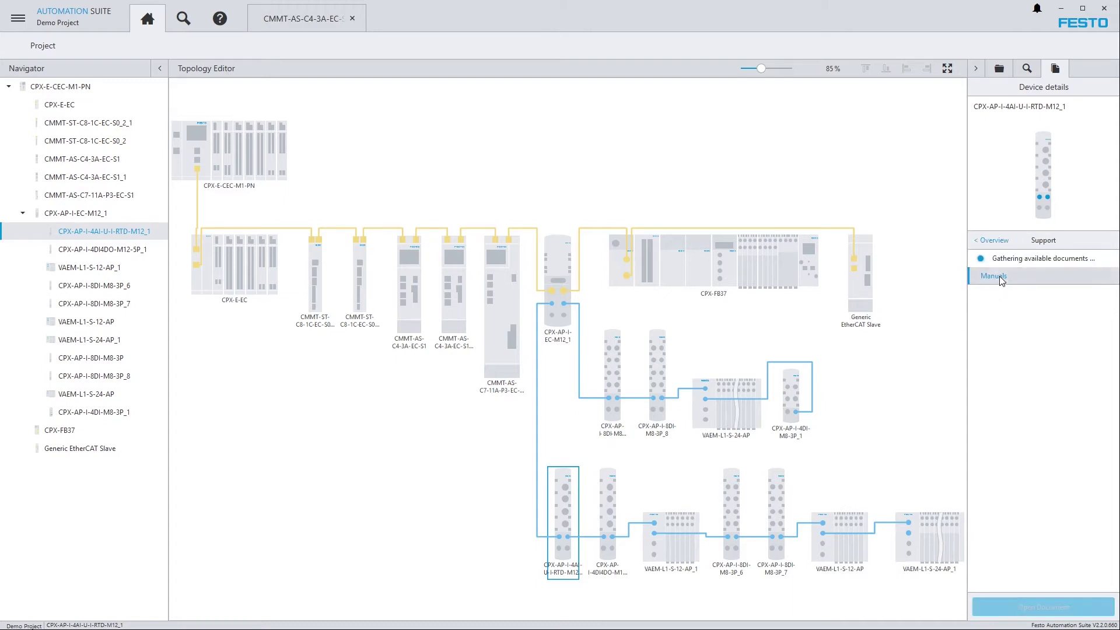
click(994, 258)
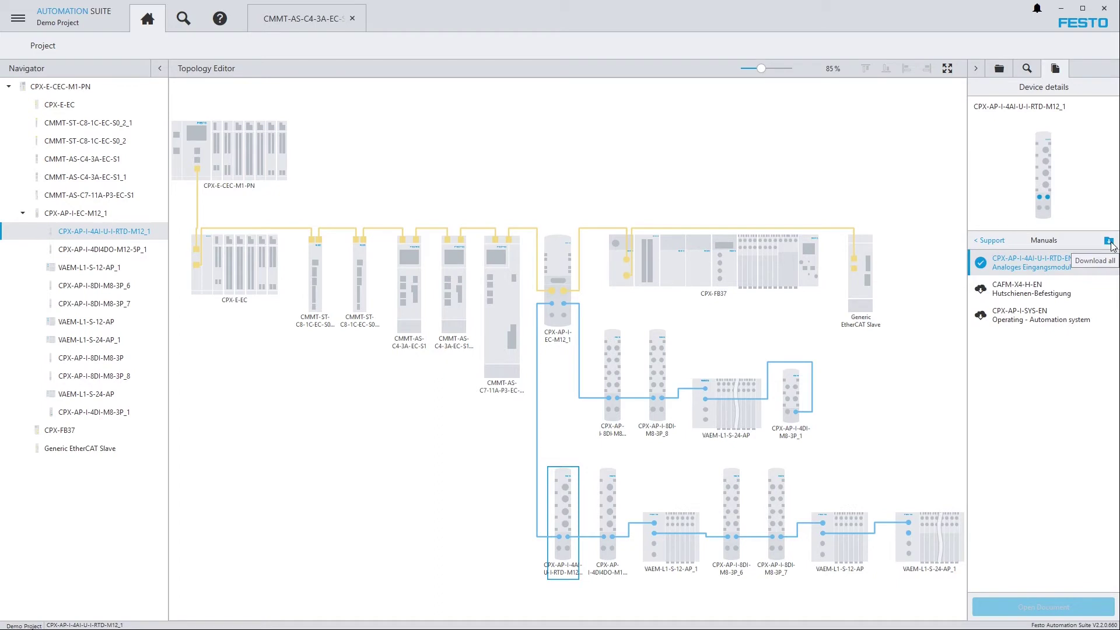
click(1109, 241)
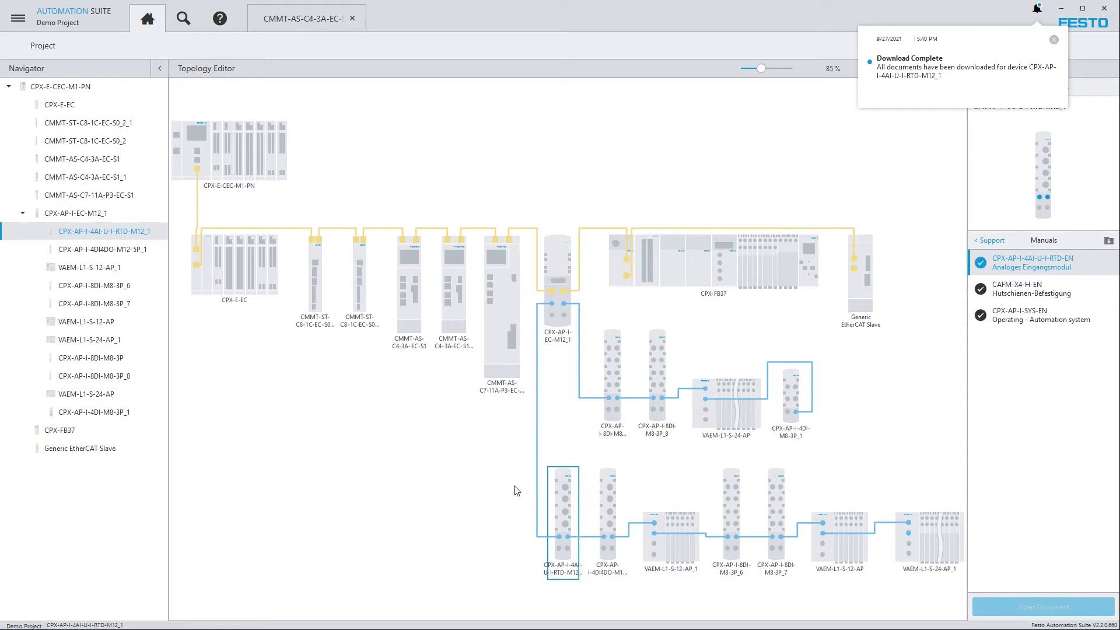
mouse_move(411, 295)
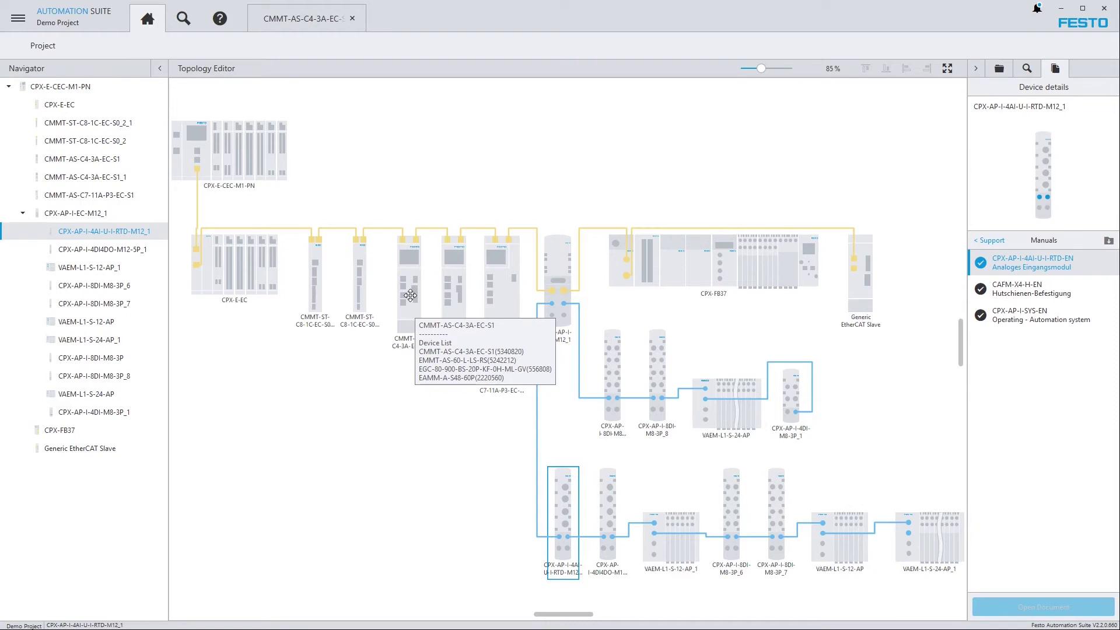
Open the CMMT-AS-C4-3A-EC-S1 drive, select the EMMT-AS-60-L-LS-RS motor, and open its EMMT-AS-EN manual
double_click(411, 295)
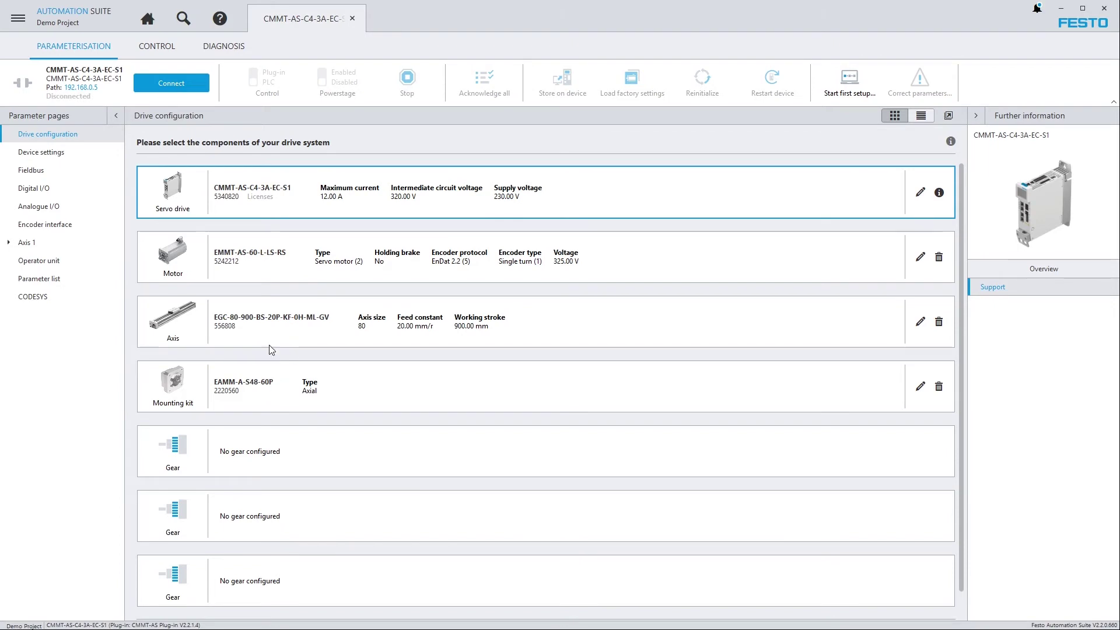
click(249, 279)
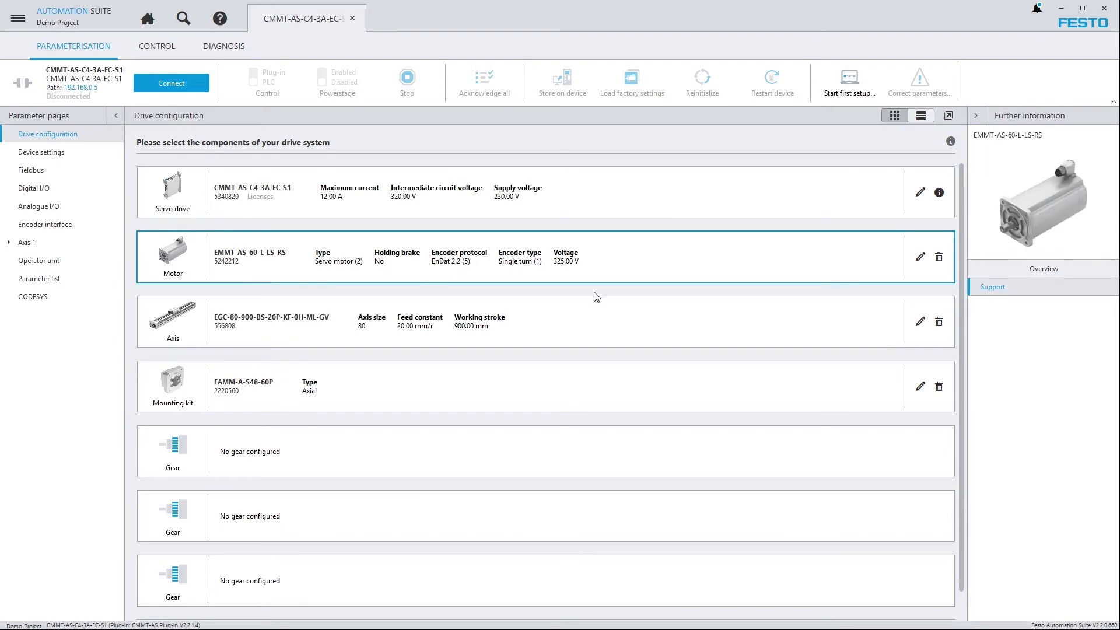
click(1023, 286)
click(1022, 288)
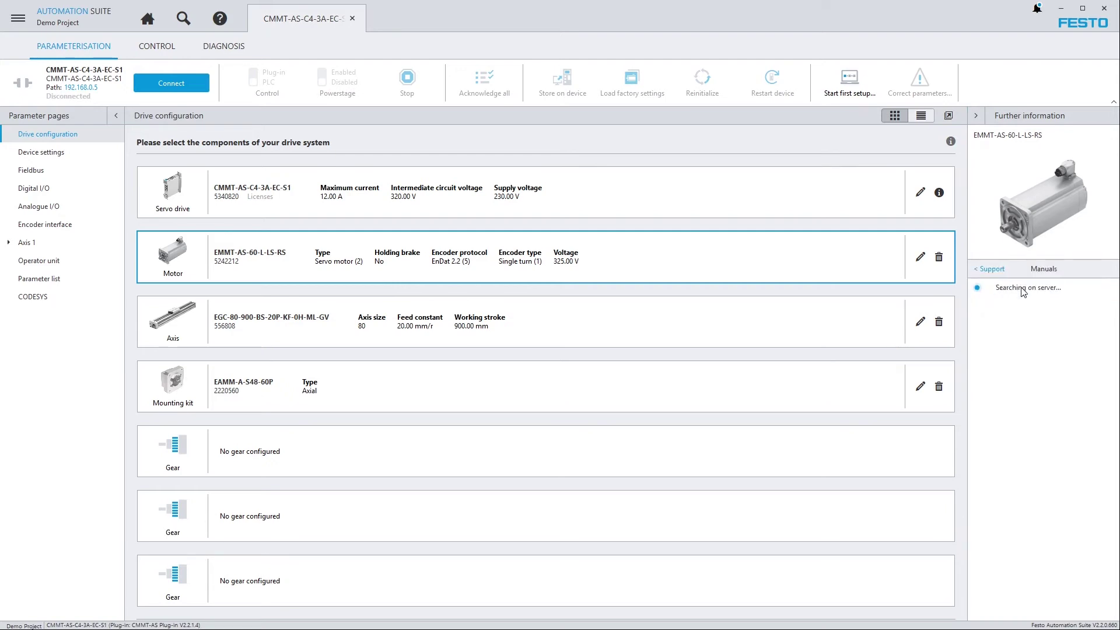
click(1022, 290)
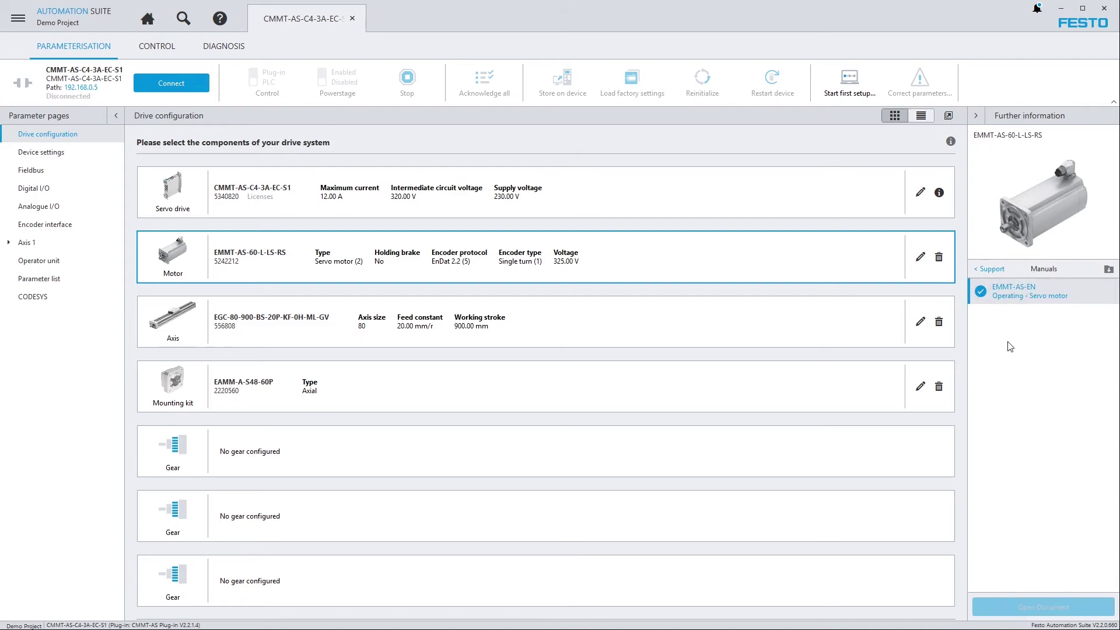
click(1011, 300)
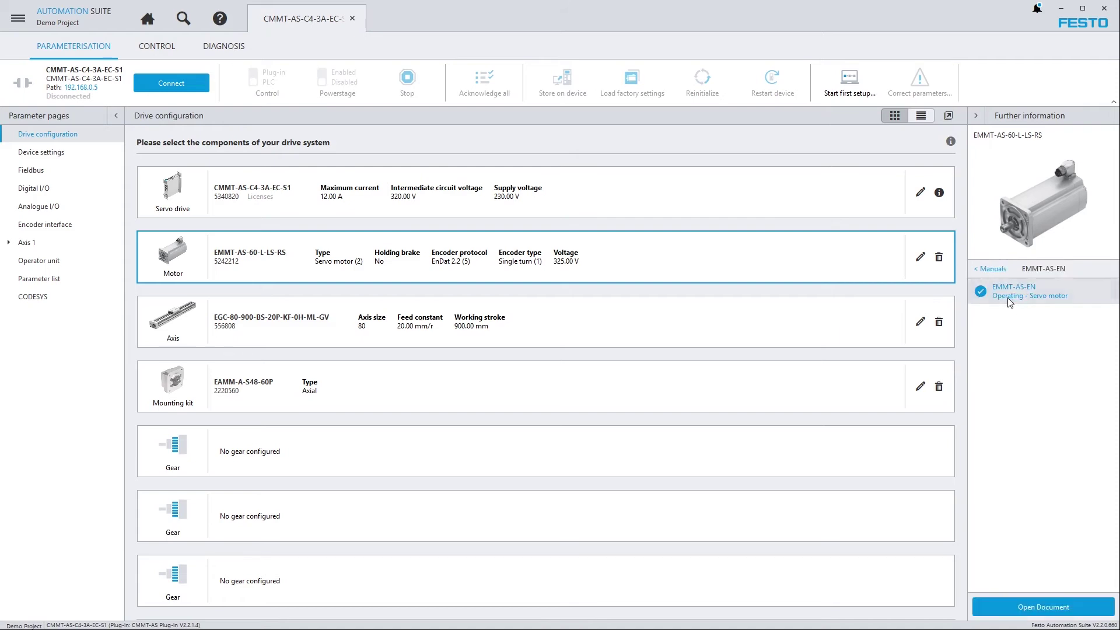
click(1026, 610)
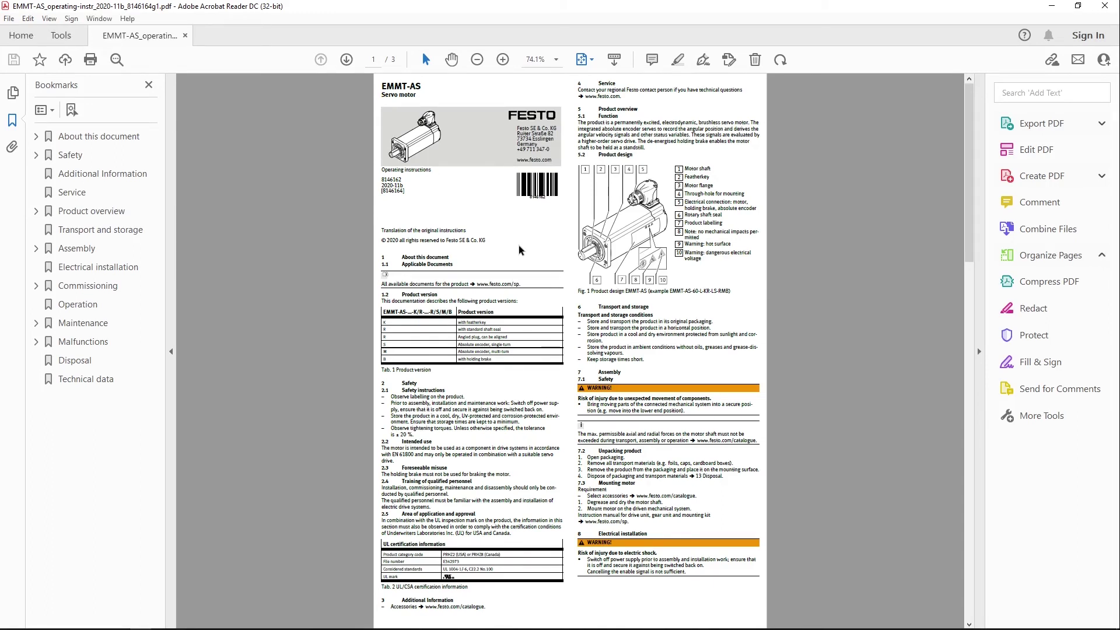
Leave the EMMT-AS PDF and return to the drive configuration in Festo Automation Suite
key(alt+Tab)
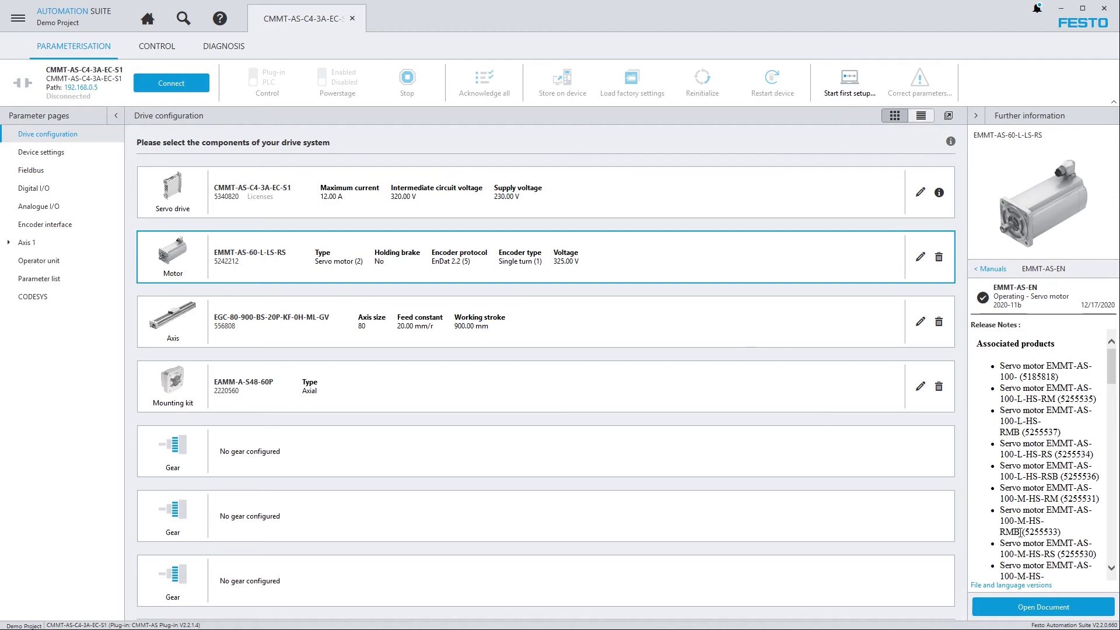
Download and open the Korean (Korea) 2020-11b edition of the manual, EMMT-AS-KO
click(1018, 587)
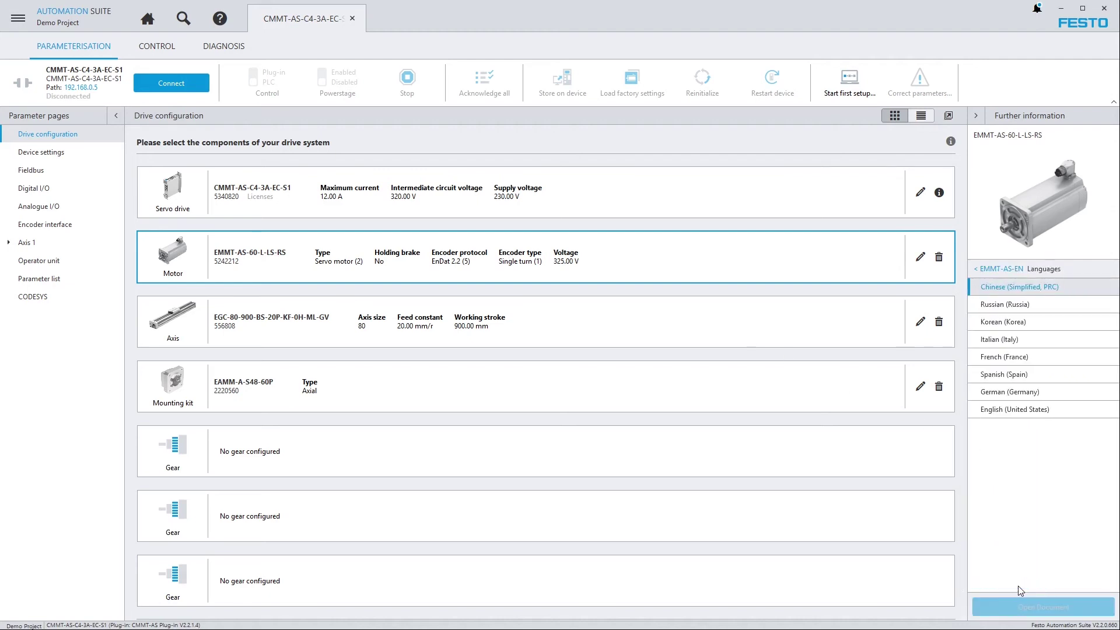
click(995, 323)
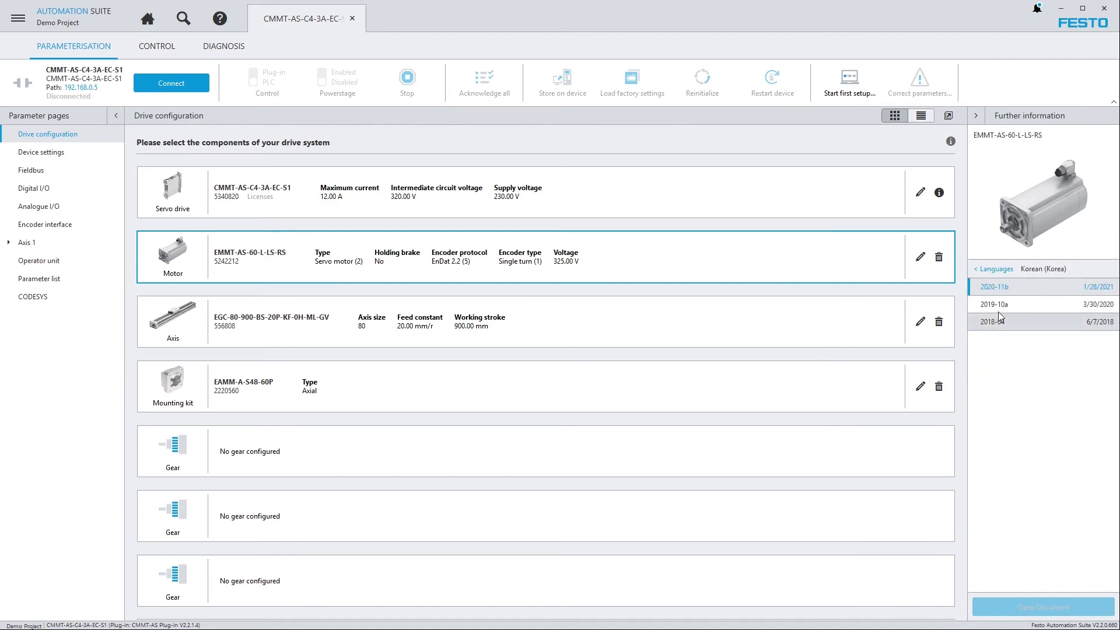
click(1004, 287)
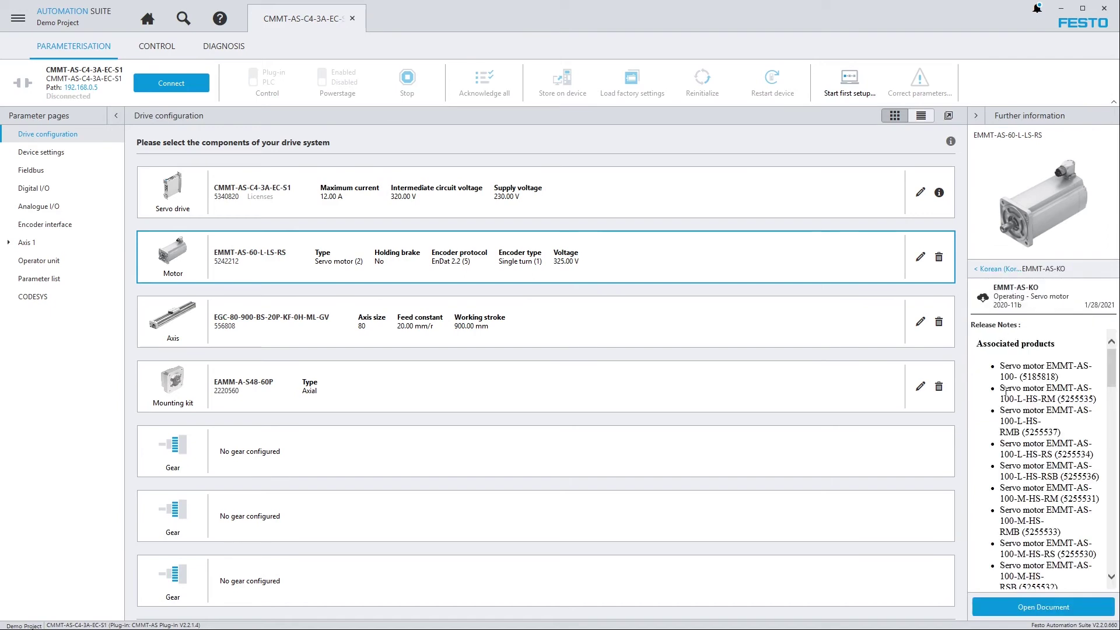
click(1032, 609)
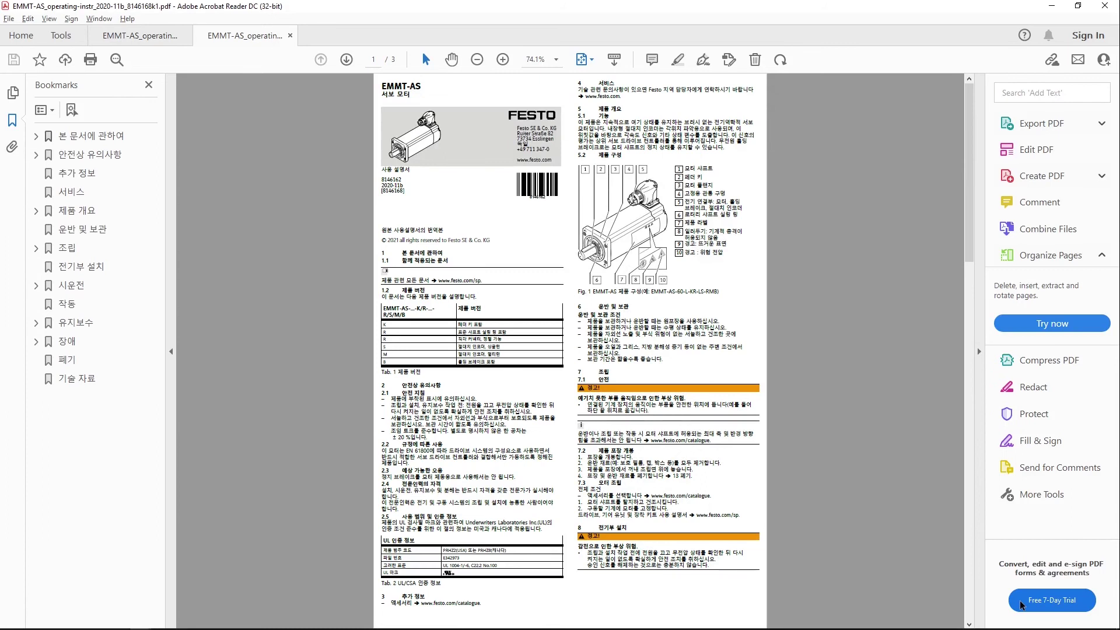
Switch from the Korean EMMT-AS manual in Acrobat back to Festo Automation Suite
key(alt+Tab)
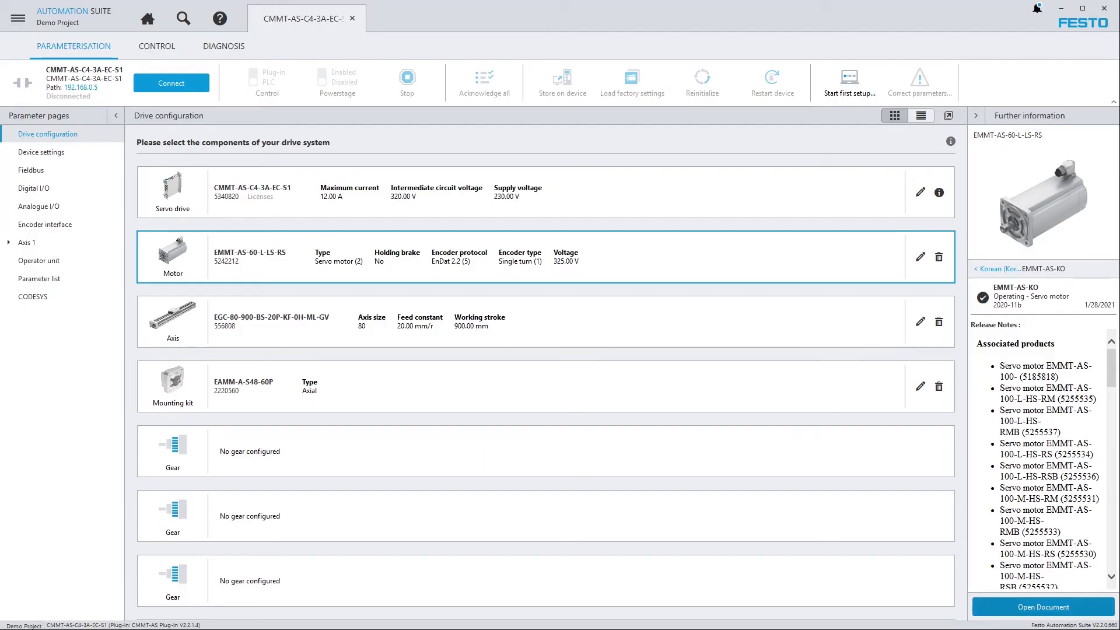
In the topology editor, list the CMMT-AS-C4-3A-EC-S1 drive's manuals and select CMMT-AS-3A-QUICKGUIDE-EN
click(147, 18)
mouse_move(409, 305)
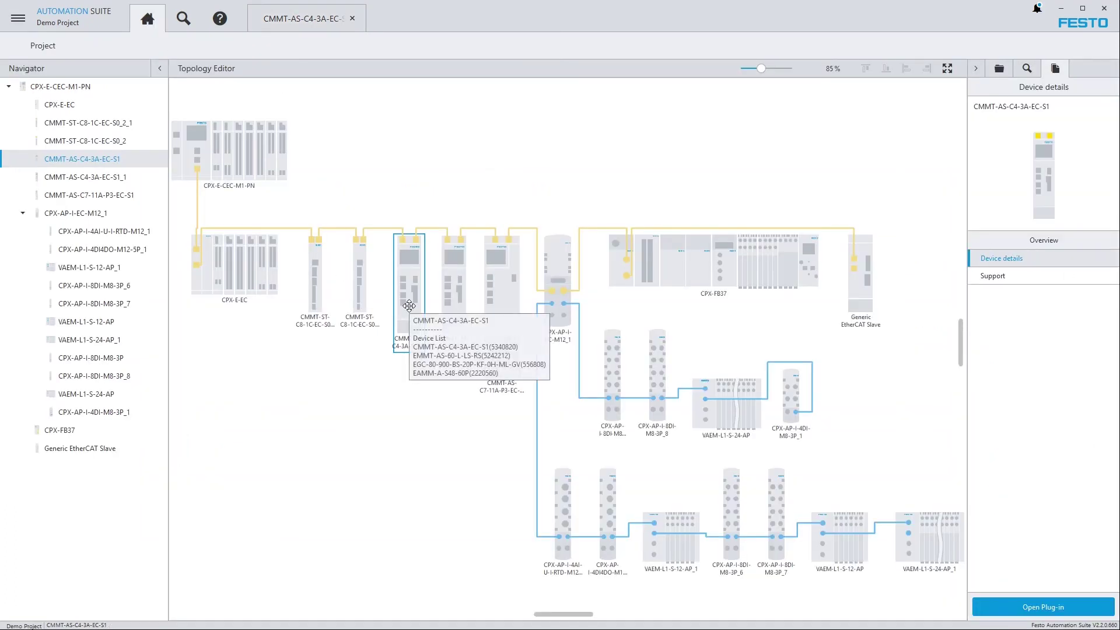
click(995, 277)
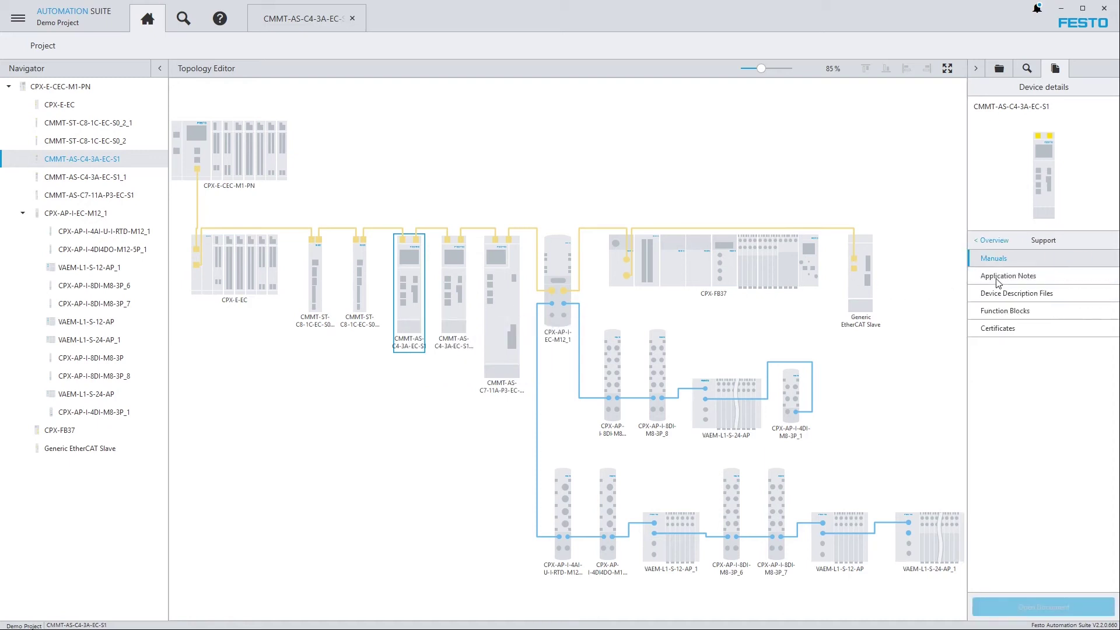
click(999, 258)
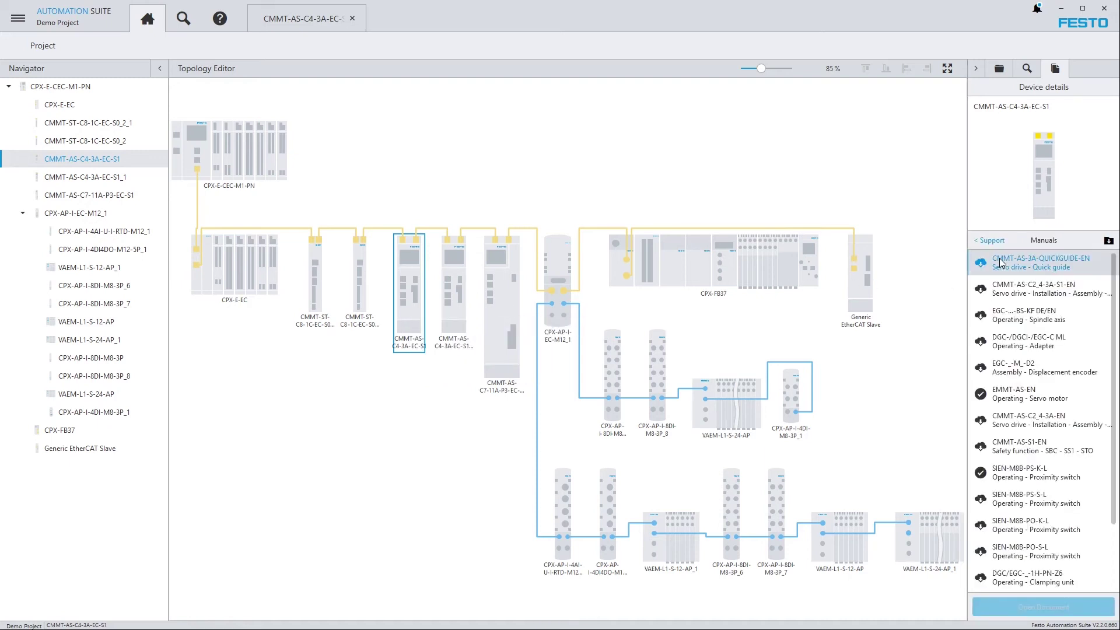
click(999, 262)
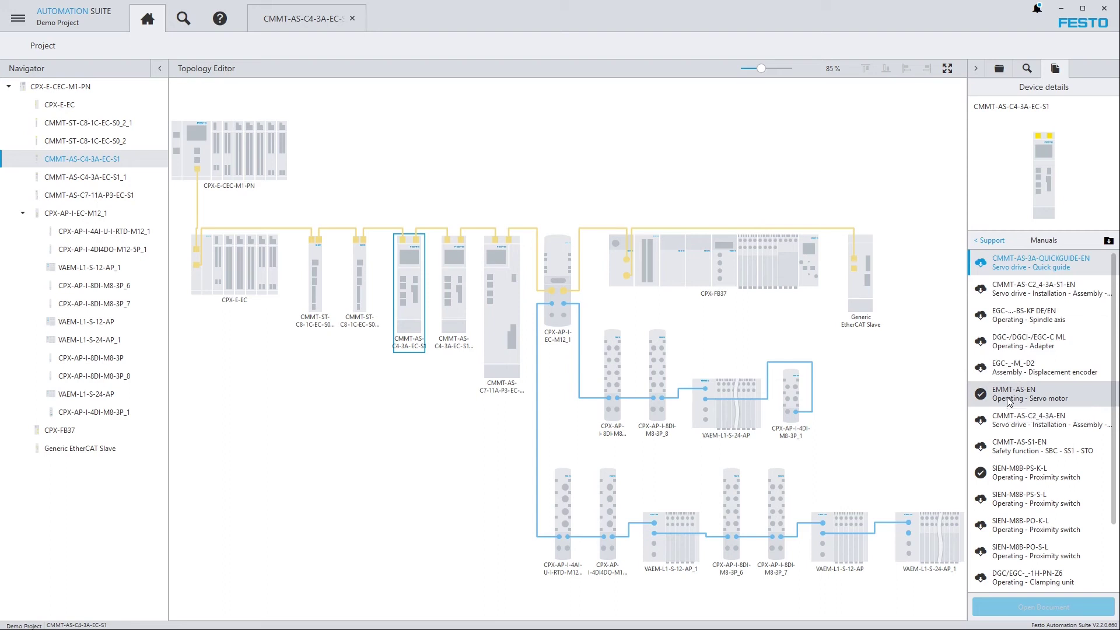
mouse_move(724, 260)
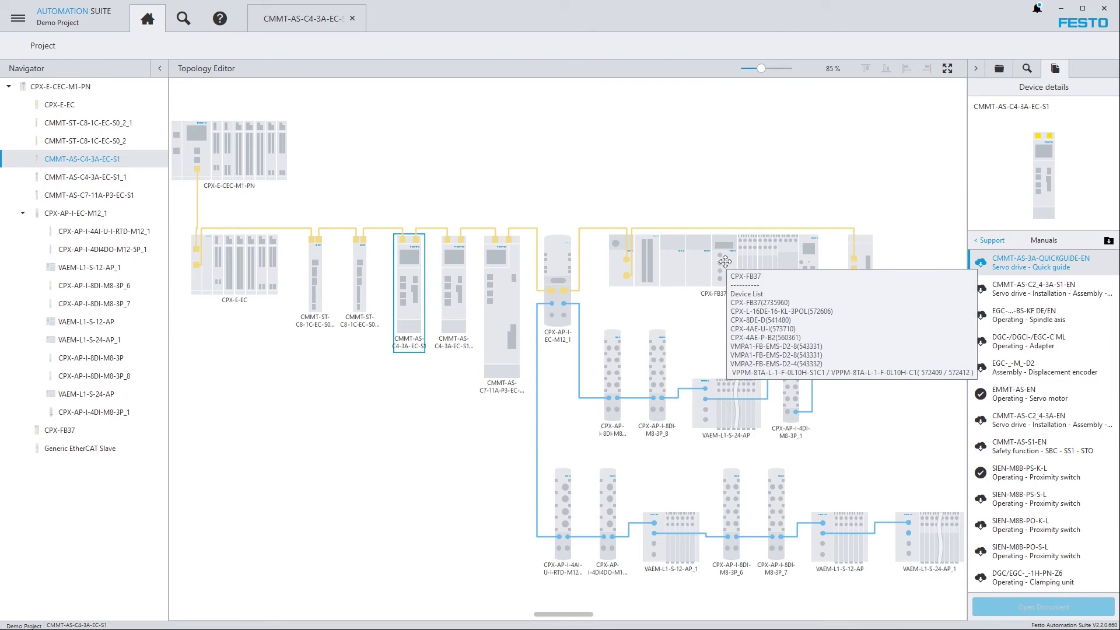
List the CPX-FB37 terminal's manuals, then switch to the Device Scan network device list
click(725, 260)
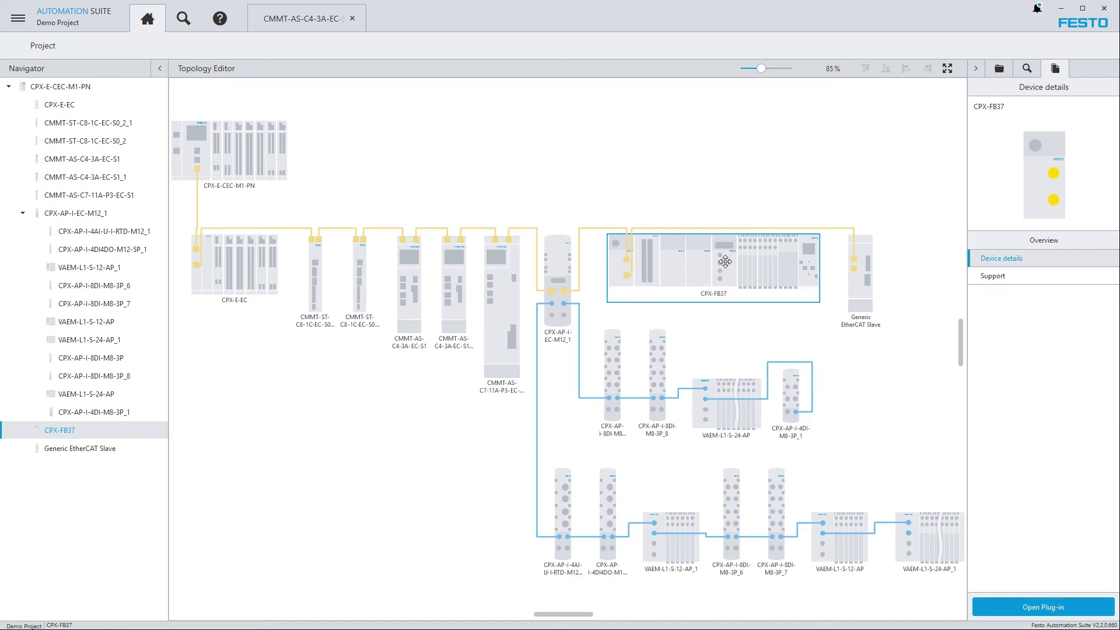
click(997, 278)
click(999, 263)
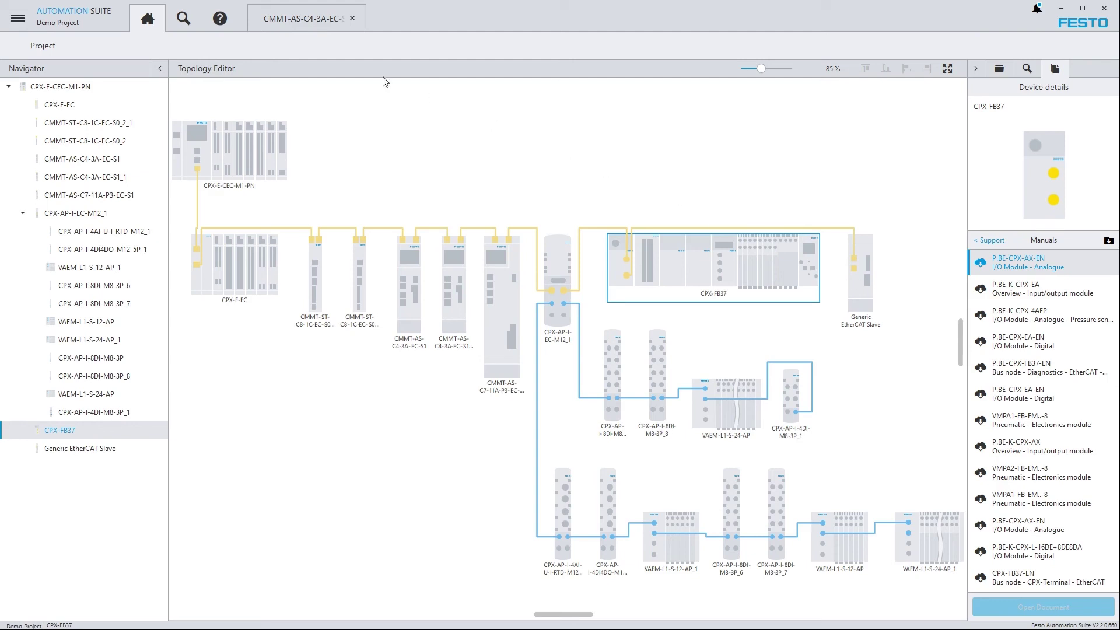
click(185, 23)
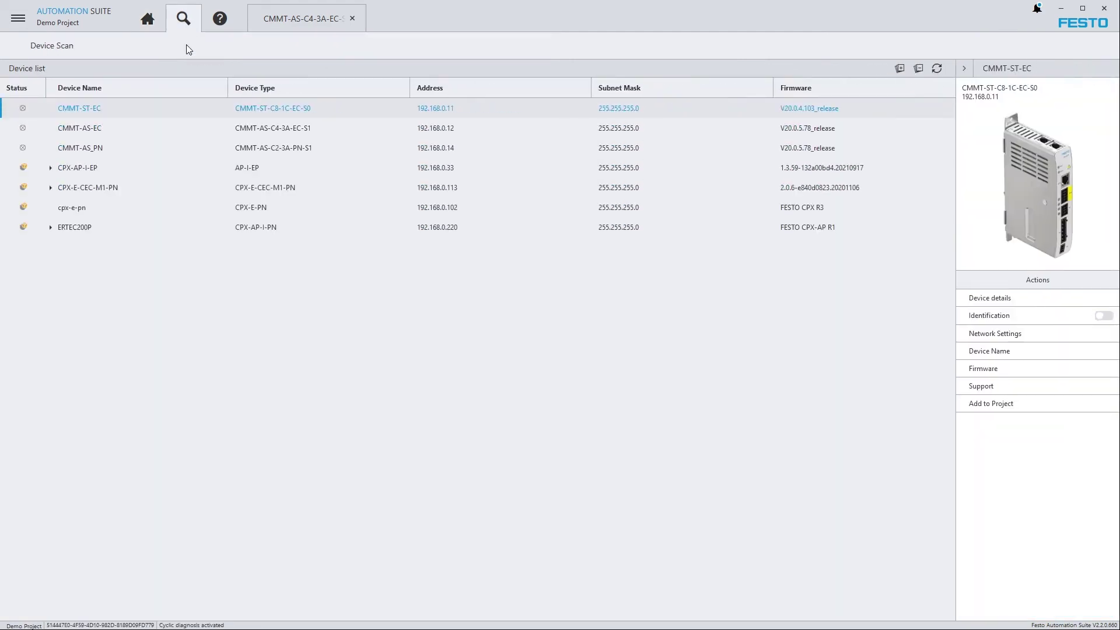
Download and open the scanned CPX-AP-I-EP's 'Module Parameterization in Allen Bradley' application note
click(93, 169)
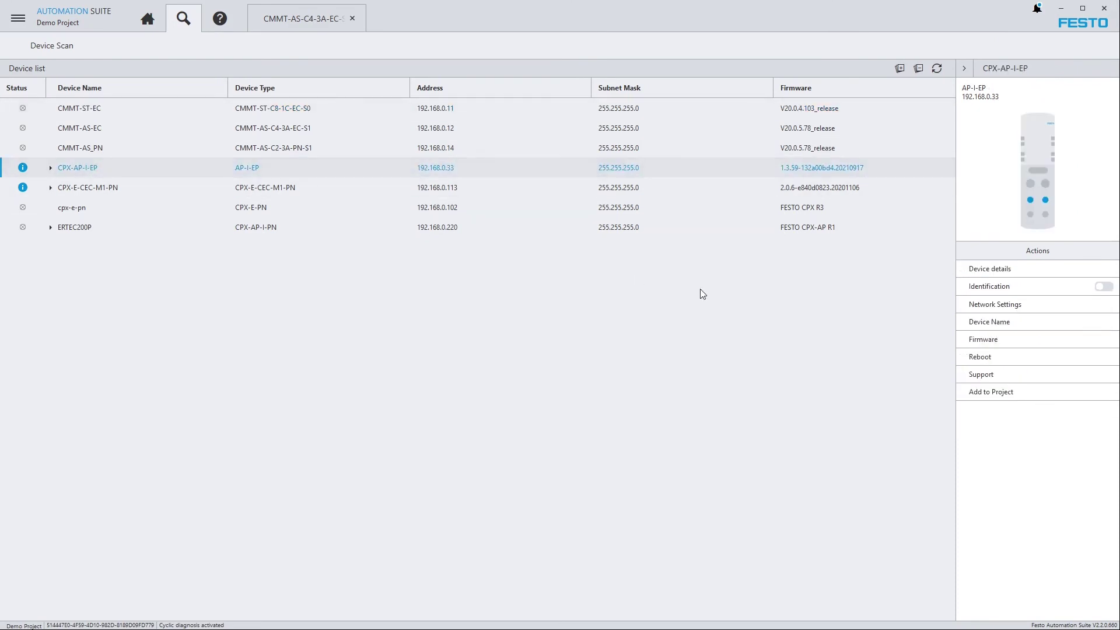
click(1033, 383)
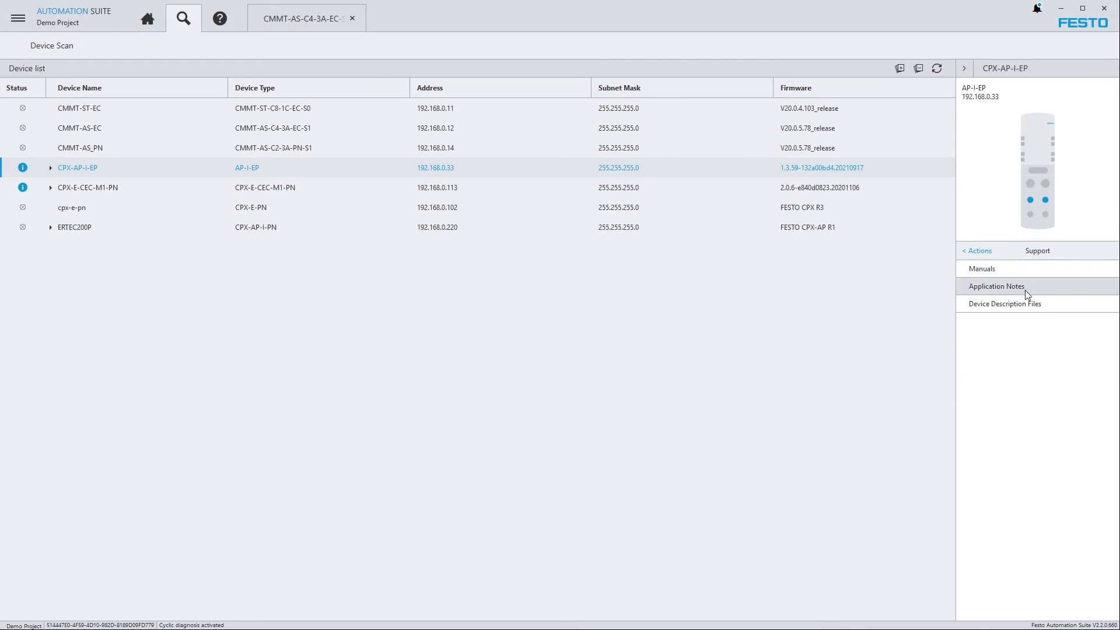
click(1003, 292)
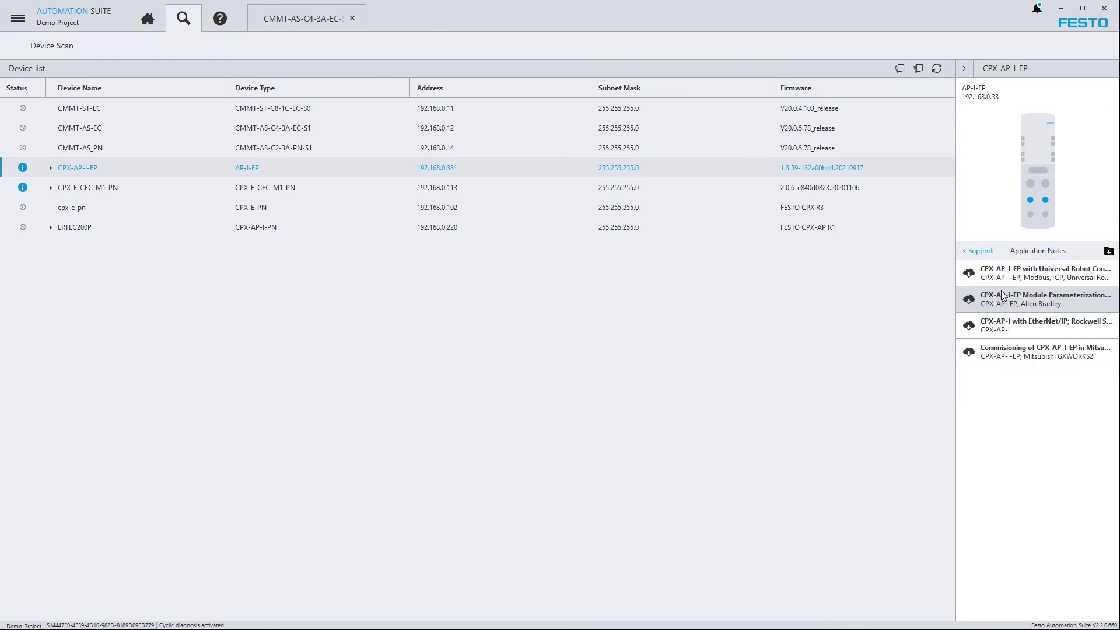
click(997, 301)
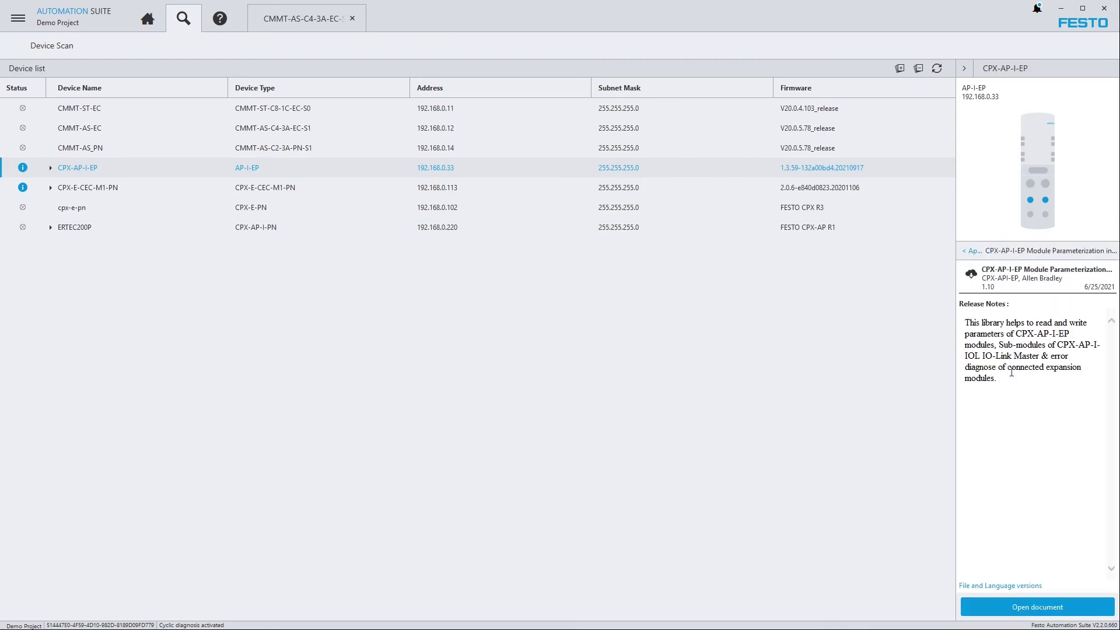
click(1036, 612)
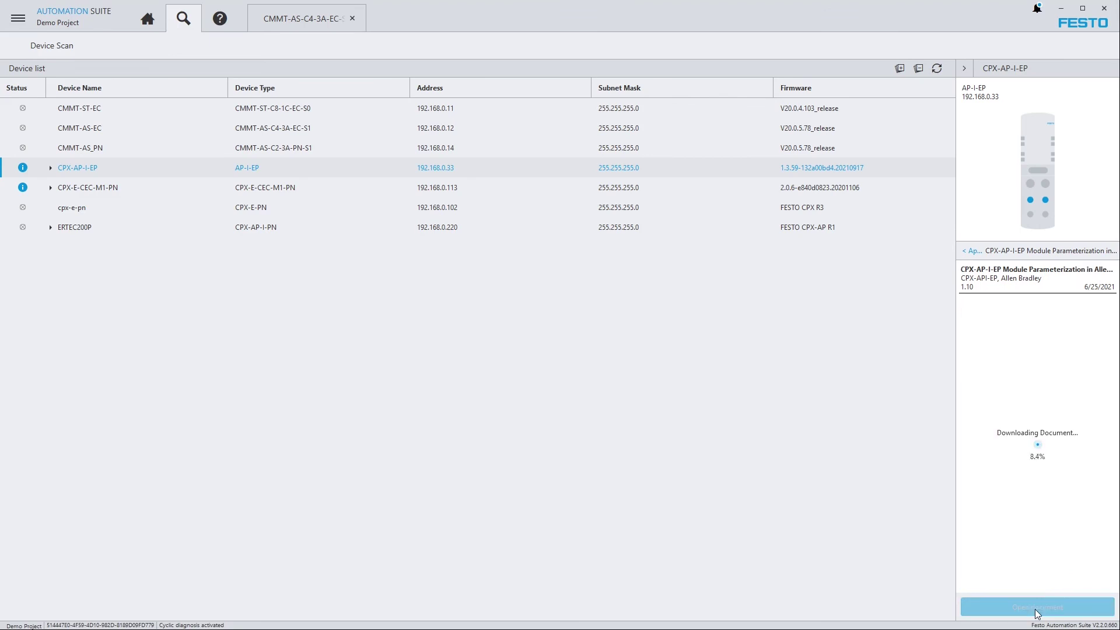